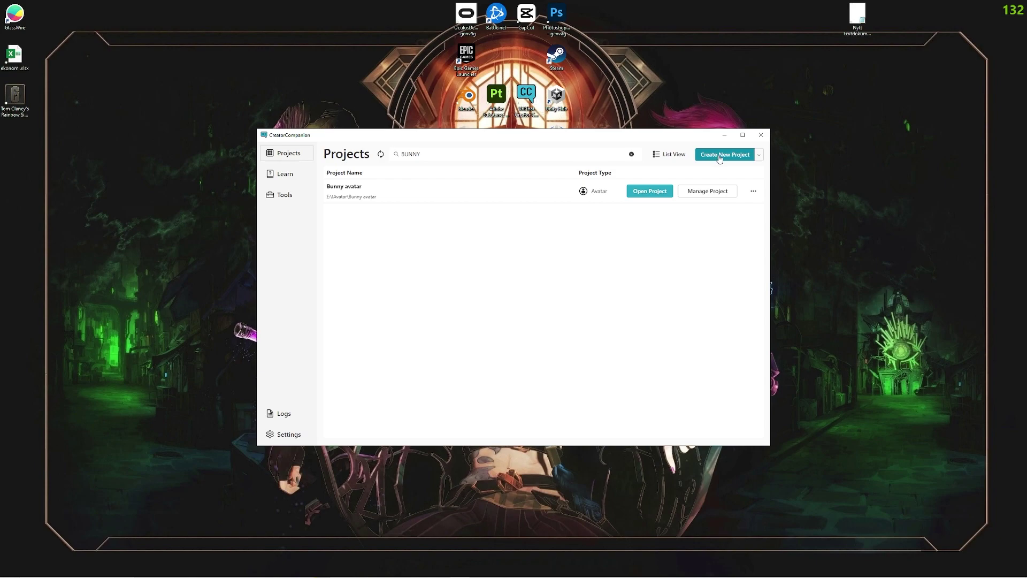
Step: Create a new Avatars-template project named 'quest side puppygirl' in Creator Companion
{"action": "left_click", "coordinate": [725, 155]}
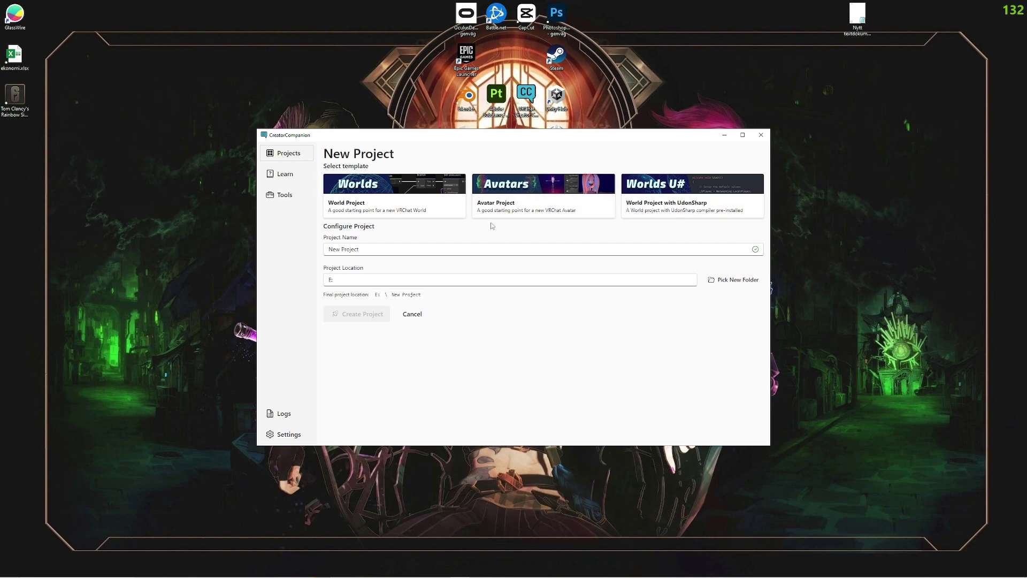
{"action": "left_click", "coordinate": [519, 191]}
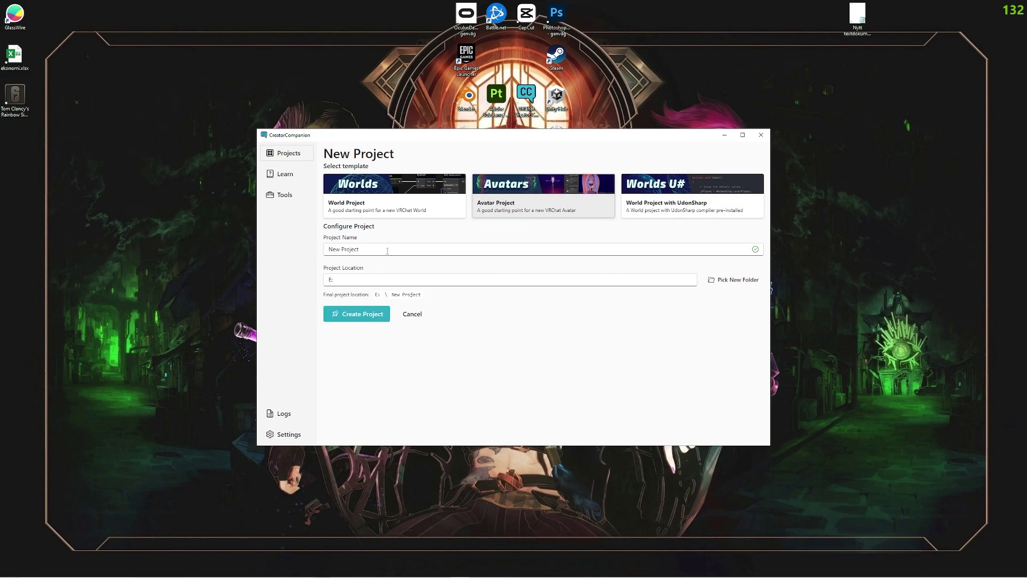
{"action": "left_click", "coordinate": [386, 249]}
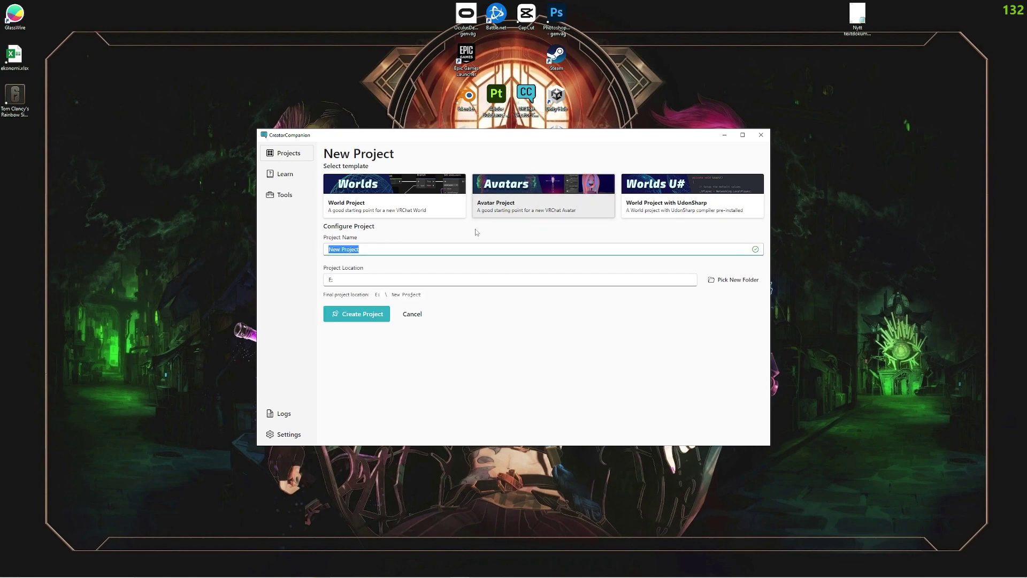
{"action": "type", "text": "quest side puppygirl"}
{"action": "left_click", "coordinate": [357, 316]}
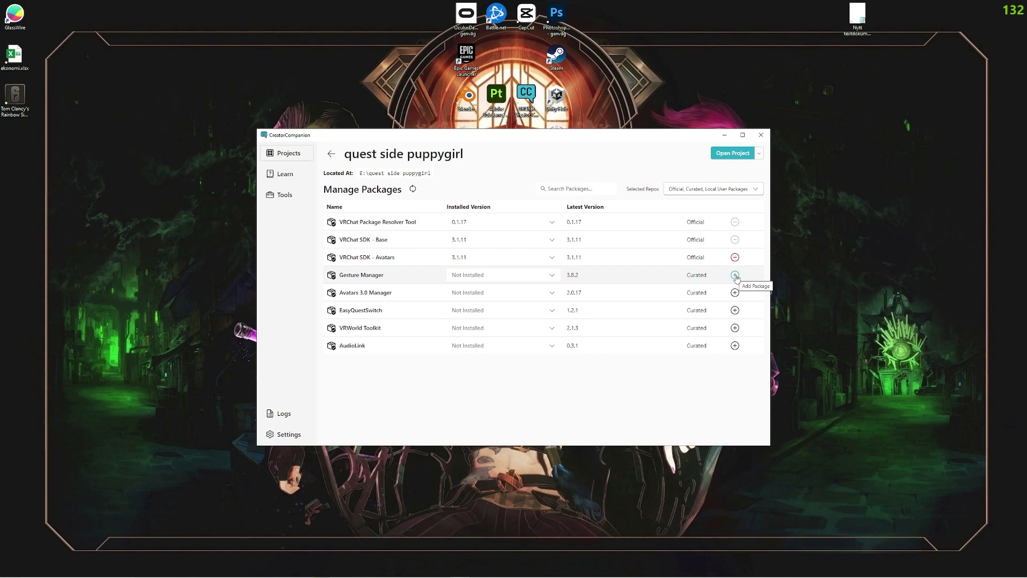
Step: Install Gesture Manager 3.8.2 into the quest side puppygirl project's packages
{"action": "left_click", "coordinate": [735, 275]}
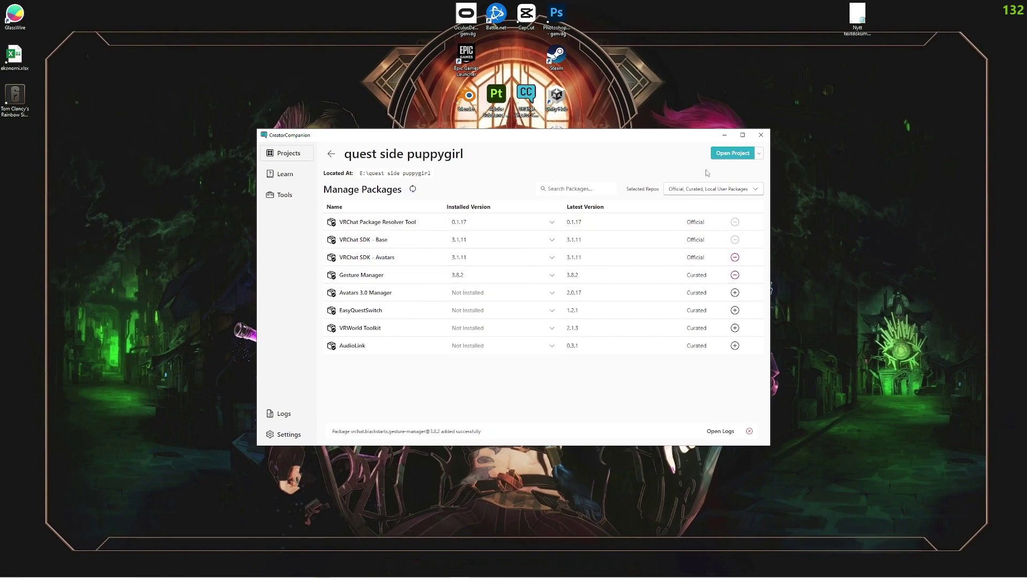
Step: Launch quest side puppygirl in Unity and bring the editor in front of Explorer
{"action": "left_click", "coordinate": [729, 153]}
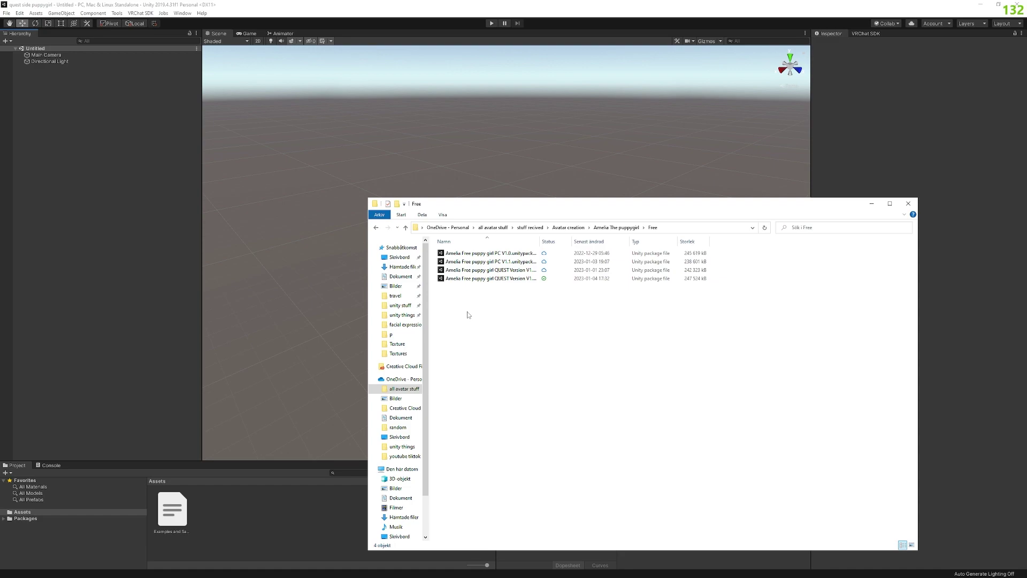
{"action": "left_click", "coordinate": [173, 101]}
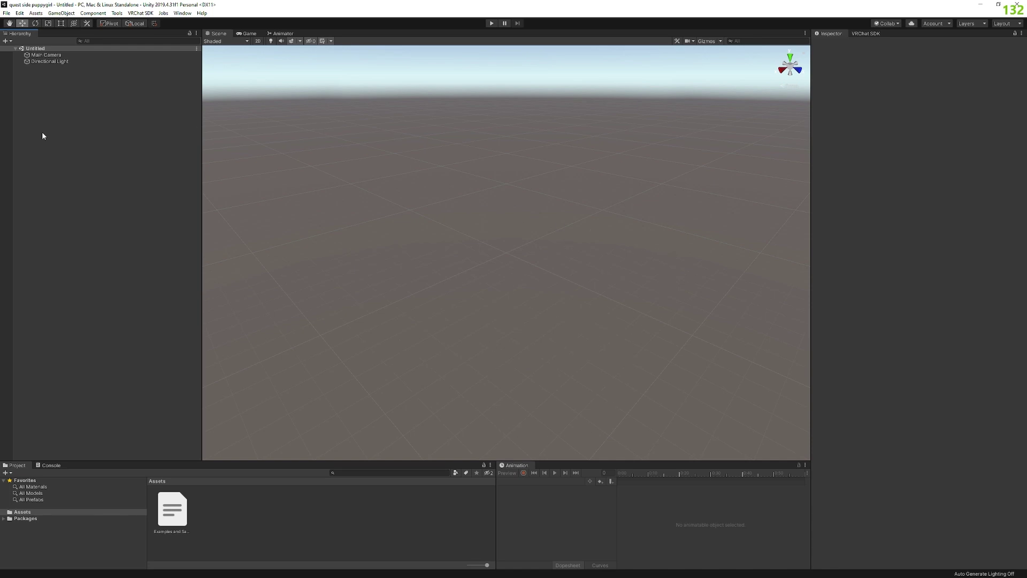
Step: Change the target platform to Android in Build Settings, then close the window
{"action": "left_click", "coordinate": [34, 13]}
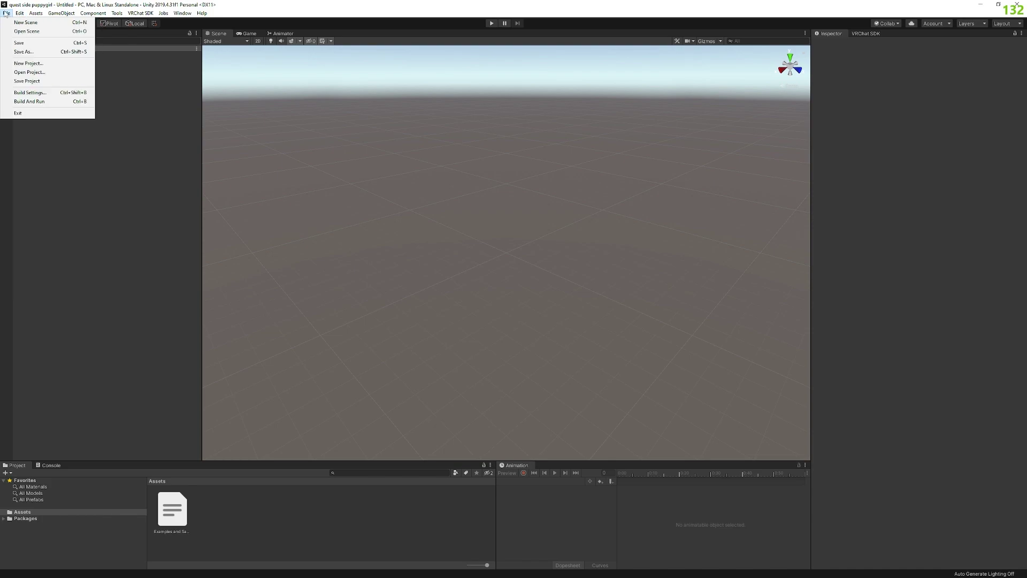
{"action": "mouse_move", "coordinate": [18, 15]}
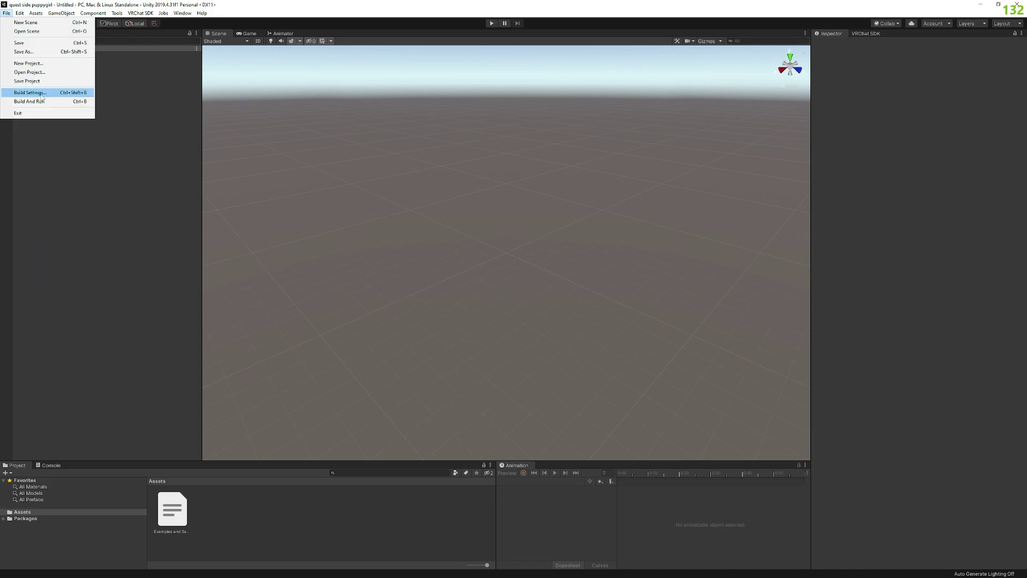
{"action": "left_click", "coordinate": [31, 93]}
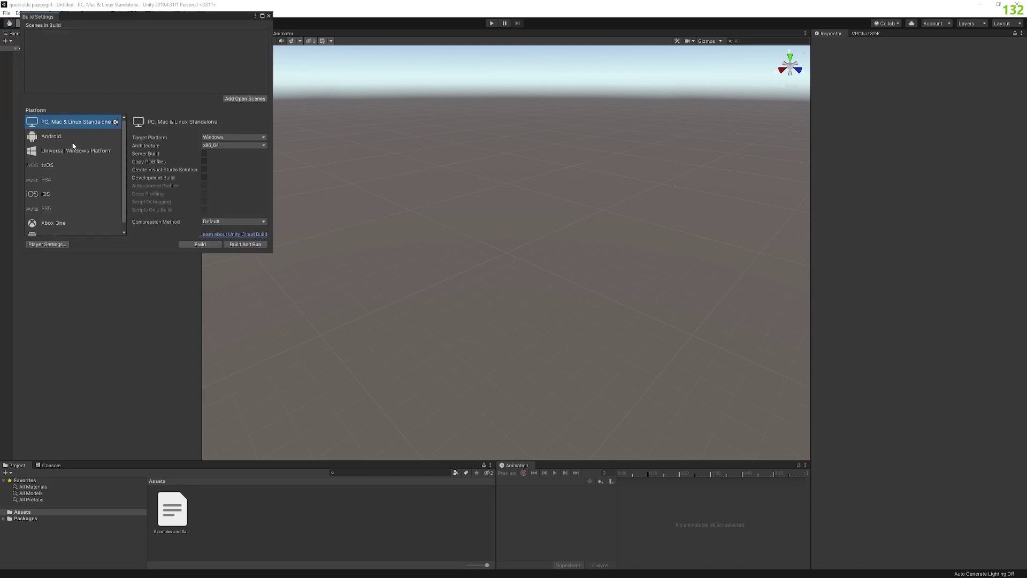
{"action": "left_click", "coordinate": [52, 137]}
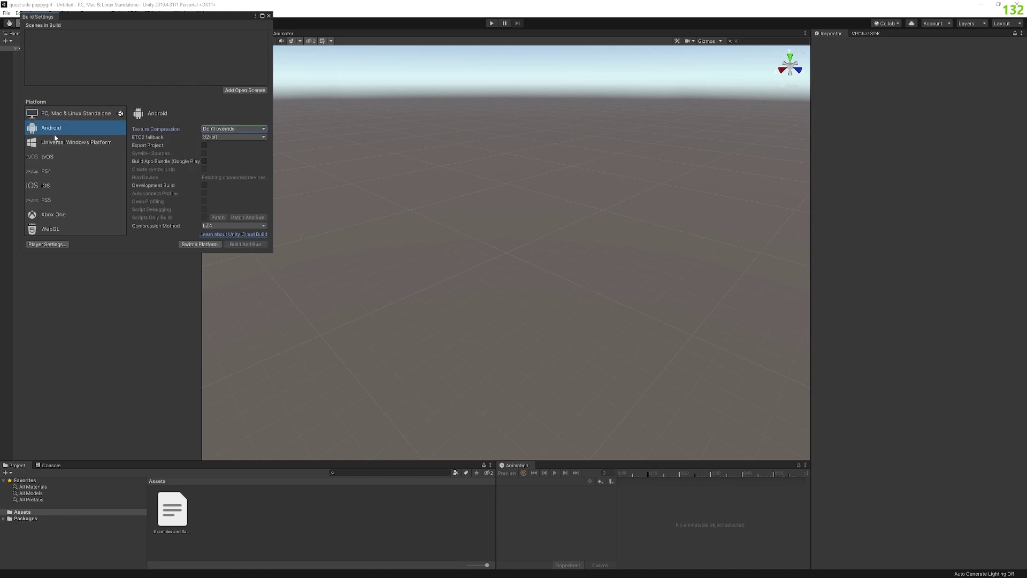
{"action": "left_click", "coordinate": [208, 245]}
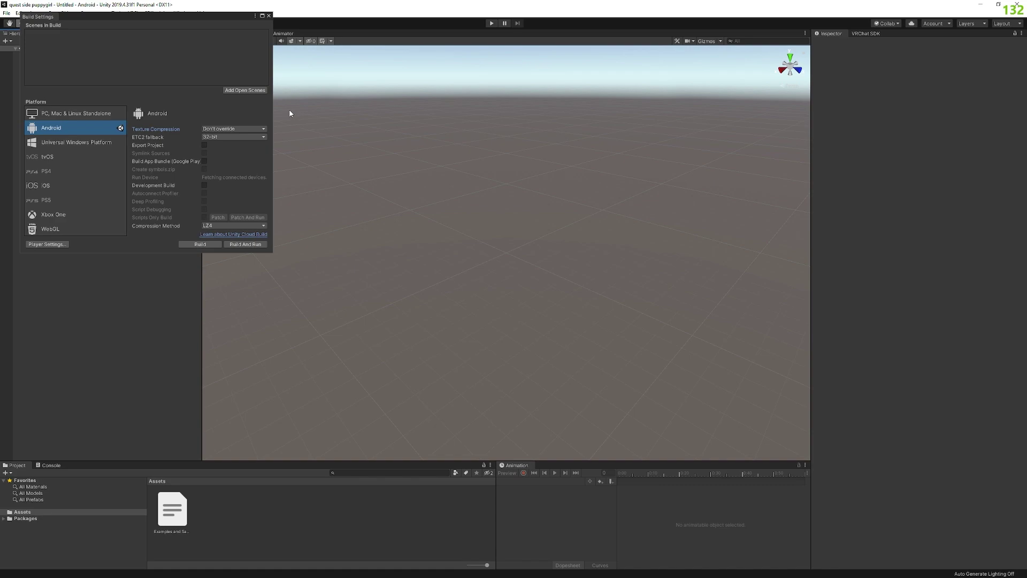
{"action": "left_click", "coordinate": [270, 16]}
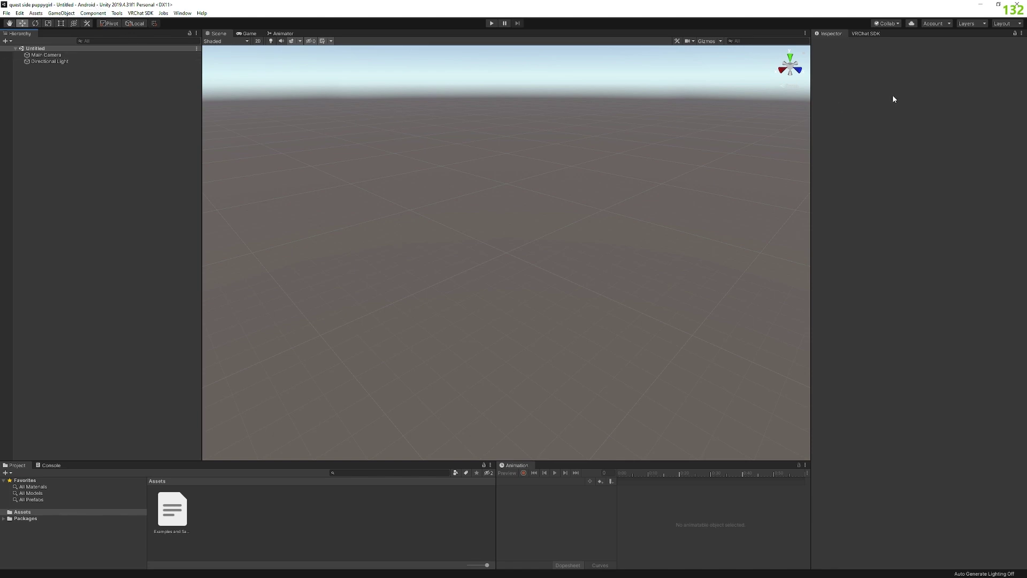
Step: Confirm avatar publishing is allowed in the VRChat SDK panel, then switch to the Free packages folder
{"action": "left_click", "coordinate": [863, 34]}
{"action": "left_click", "coordinate": [933, 111]}
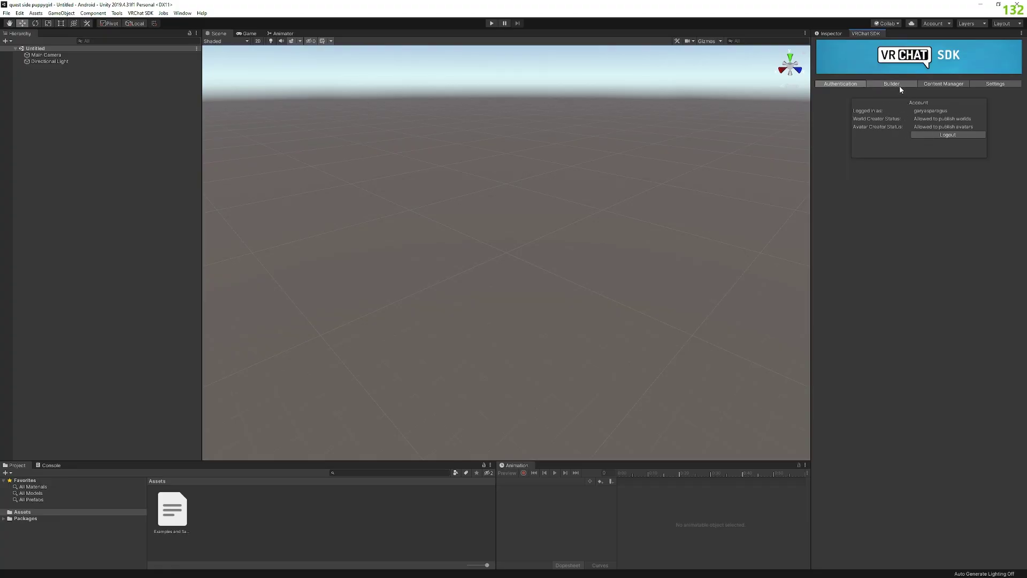
{"action": "key", "text": "alt+Tab"}
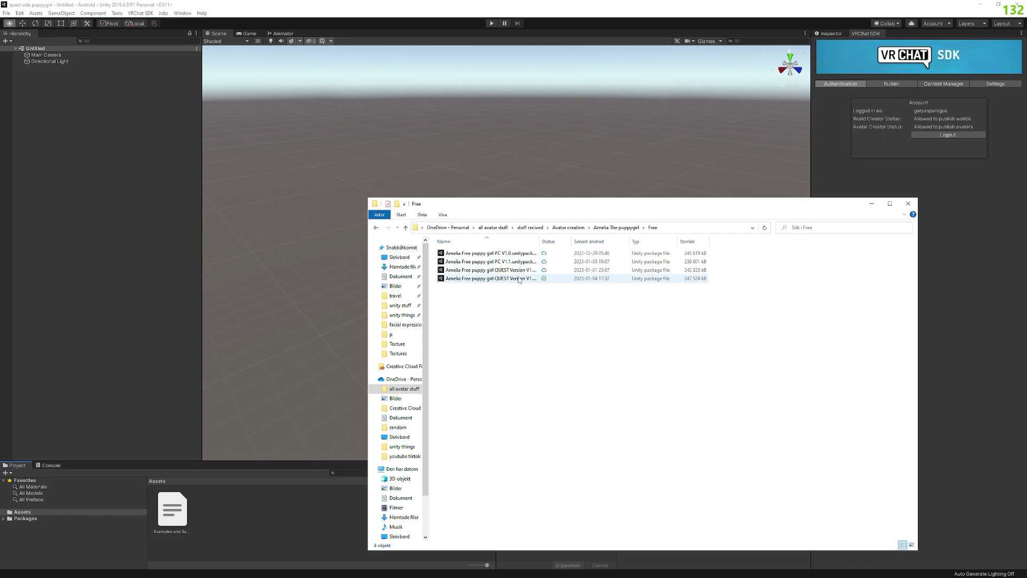
Step: Import the Amelia Free puppy girl QUEST Version V1.1 unitypackage with all its contents
{"action": "left_click", "coordinate": [519, 279]}
{"action": "left_click_drag", "start_coordinate": [493, 279], "coordinate": [239, 531]}
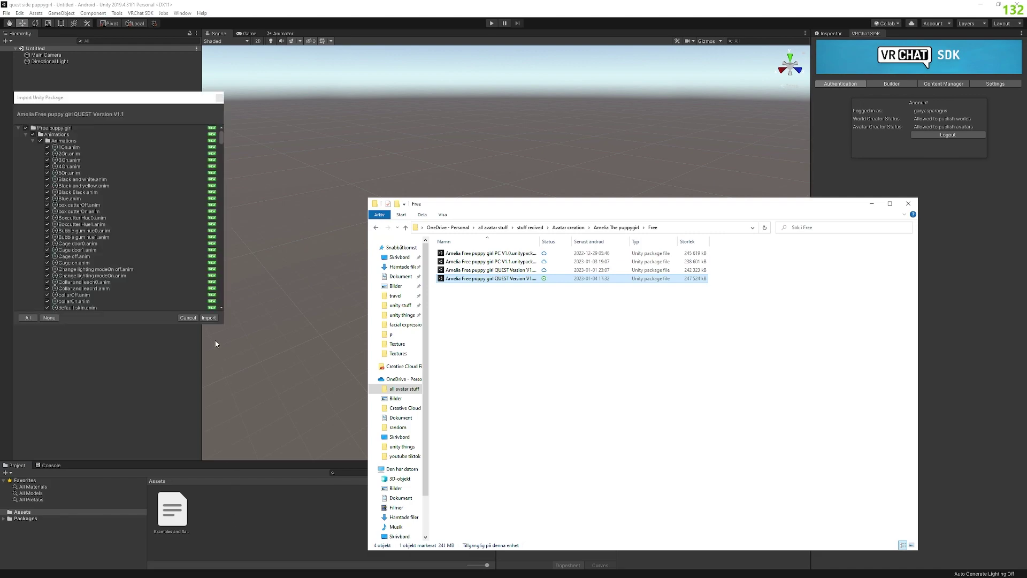
{"action": "left_click", "coordinate": [208, 318]}
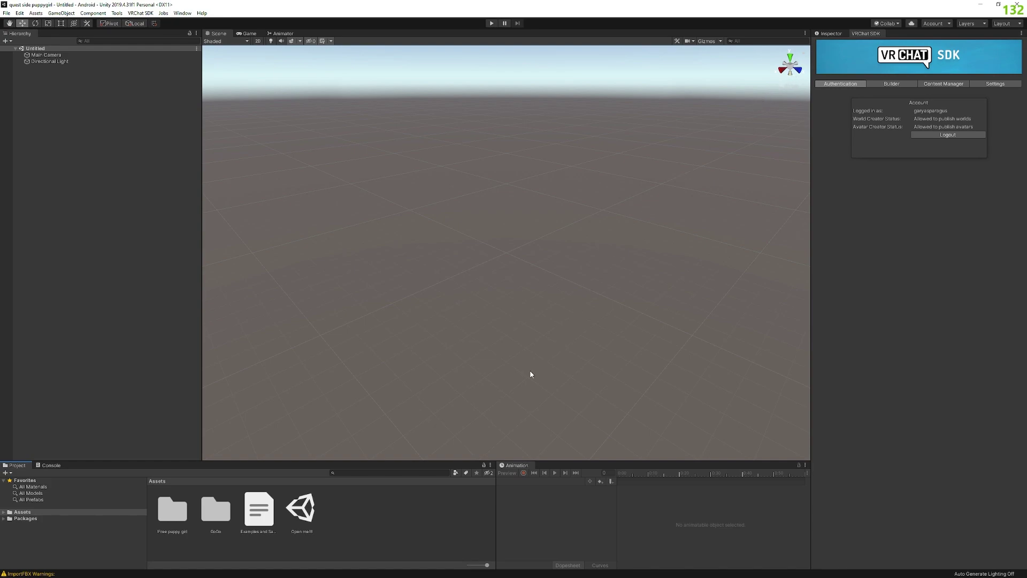
Step: Load the 'Open me!!!' scene, fly up close to the puppy girl, and inspect free puppy girl V 0.02 (1)
{"action": "double_click", "coordinate": [302, 514]}
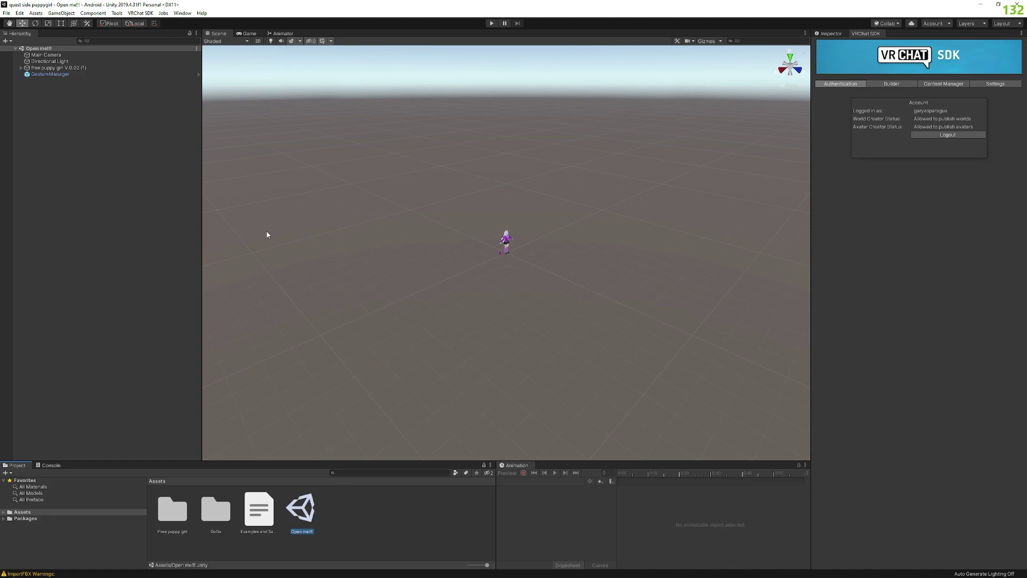
{"action": "key", "text": "w"}
{"action": "right_click_drag", "start_coordinate": [525, 240], "coordinate": [610, 208]}
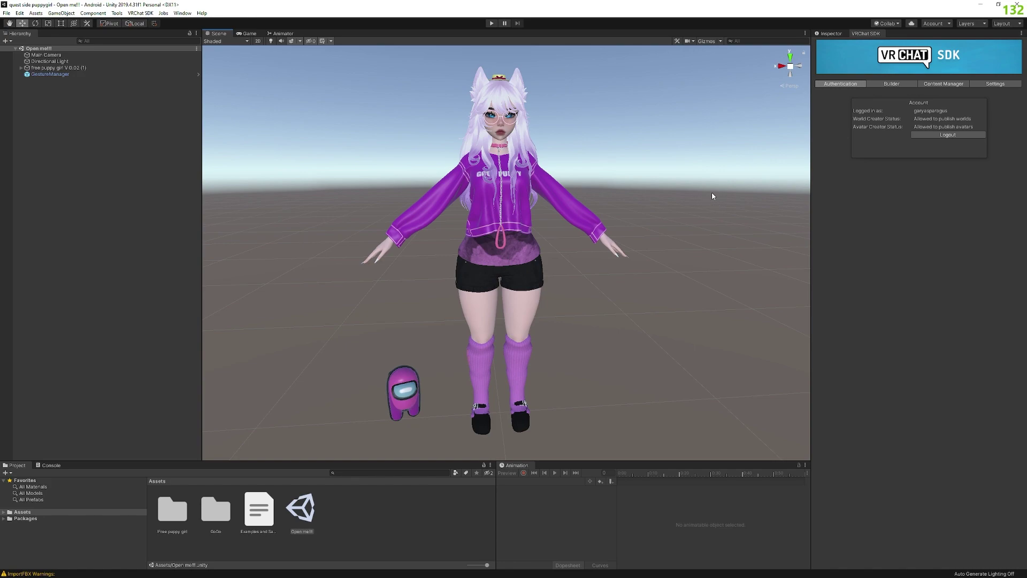
{"action": "left_click", "coordinate": [829, 34]}
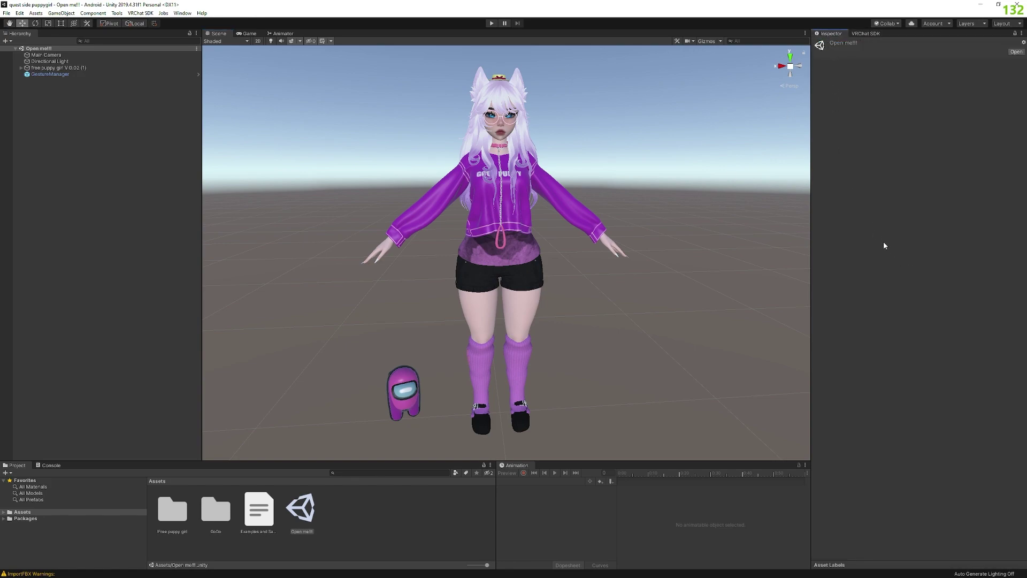
{"action": "left_click", "coordinate": [78, 74]}
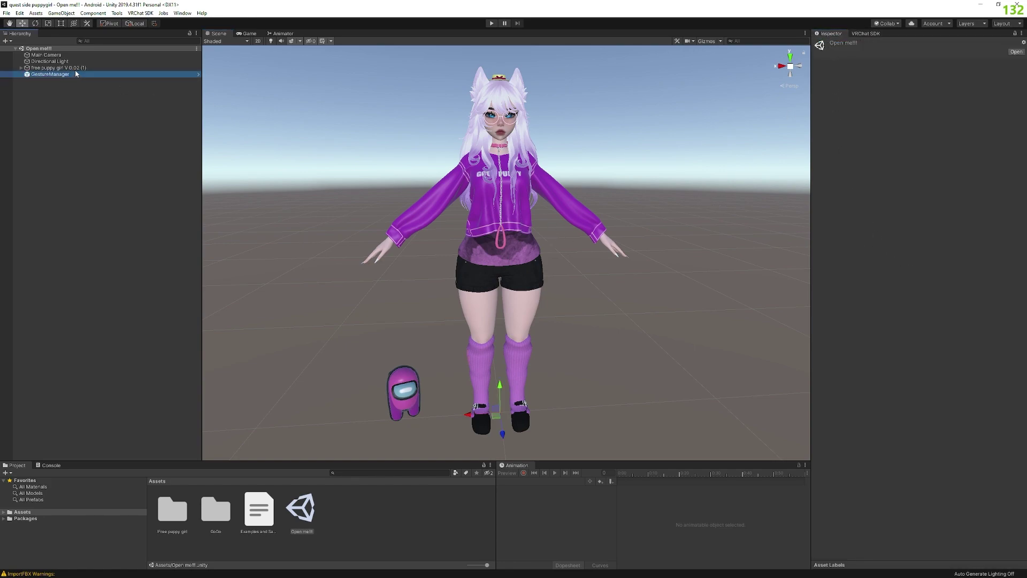
{"action": "left_click", "coordinate": [79, 68]}
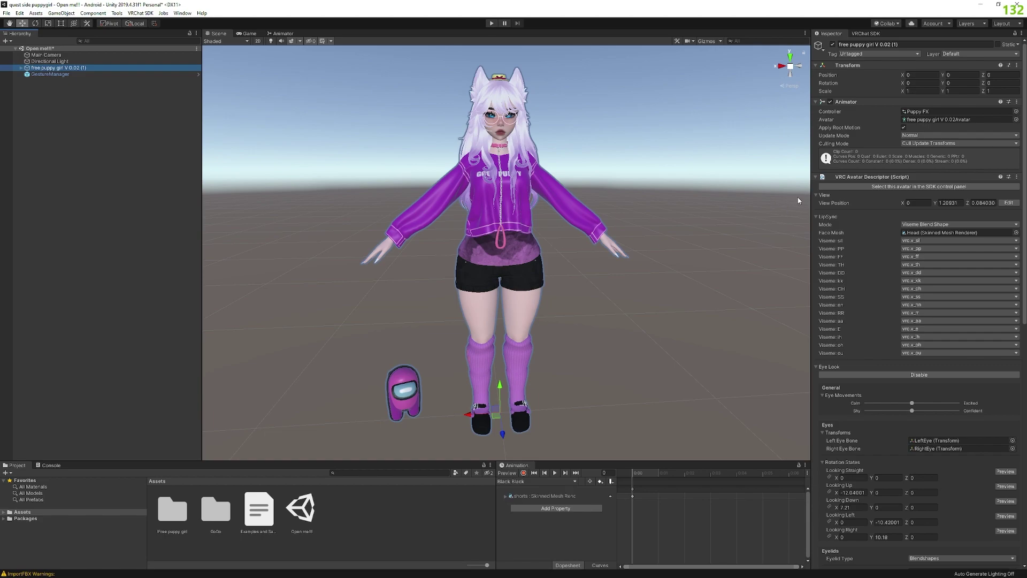
Step: Detach the old blueprint ID from the avatar's Pipeline Manager component
{"action": "scroll", "coordinate": [879, 485], "scroll_direction": "down", "scroll_amount": 10}
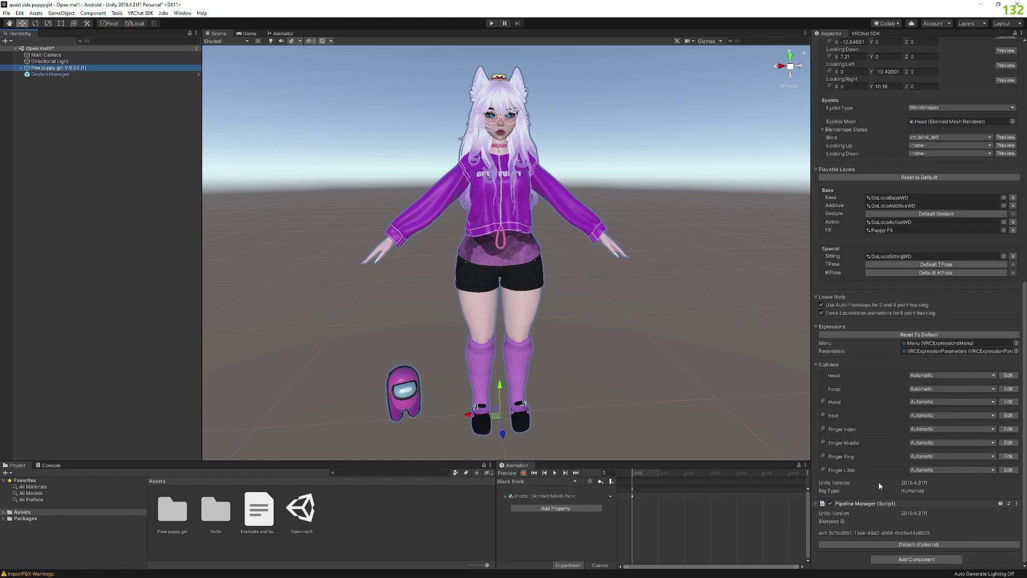
{"action": "left_click", "coordinate": [918, 545]}
{"action": "scroll", "coordinate": [898, 428], "scroll_direction": "up", "scroll_amount": 3}
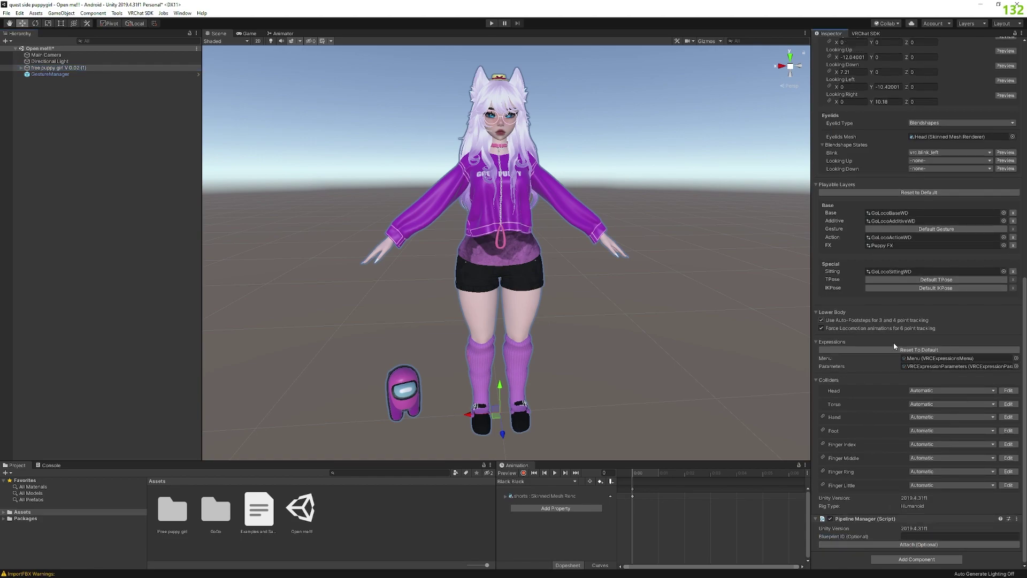
{"action": "scroll", "coordinate": [885, 361], "scroll_direction": "down", "scroll_amount": 3}
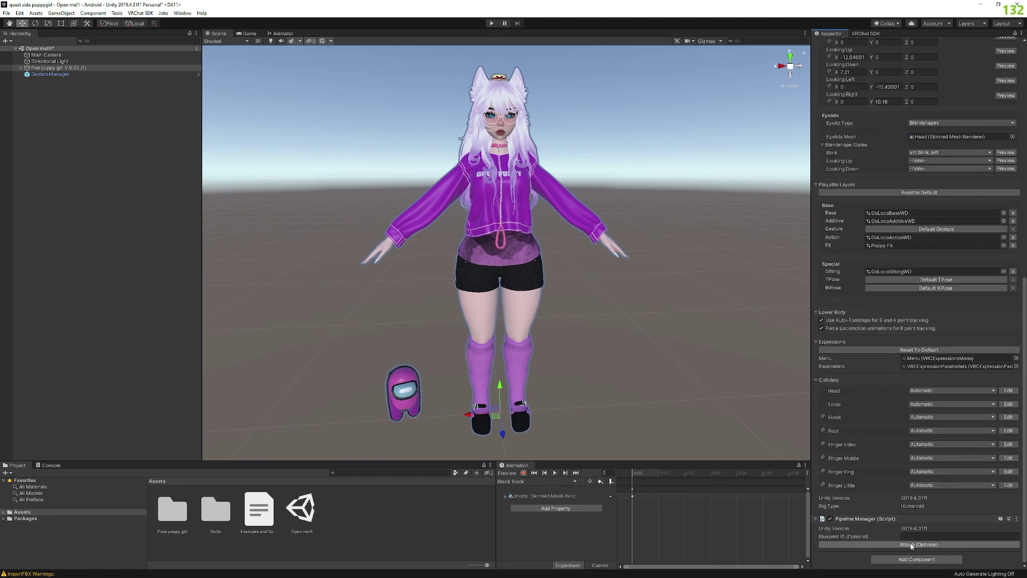
{"action": "scroll", "coordinate": [891, 268], "scroll_direction": "up", "scroll_amount": 5}
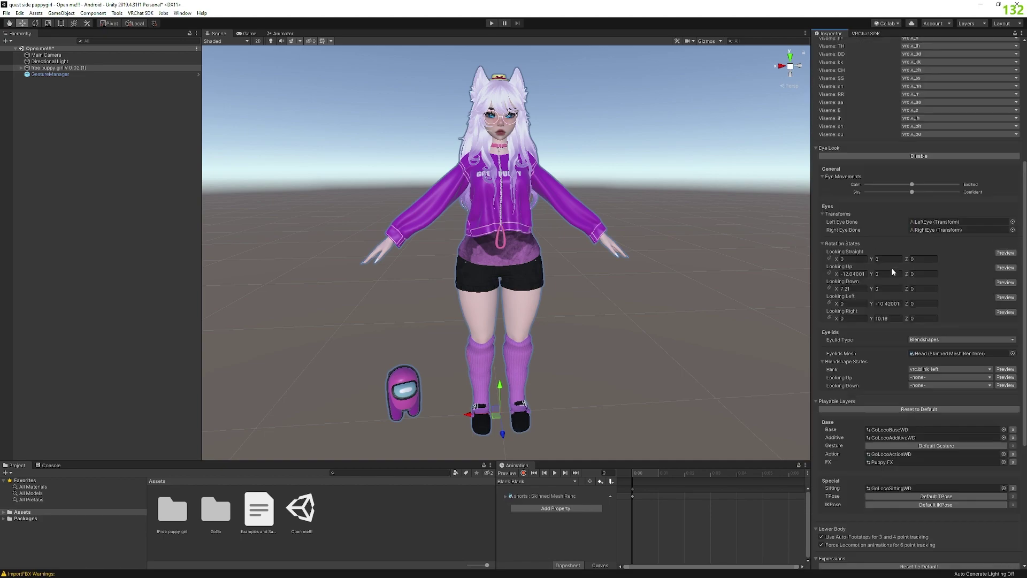
{"action": "scroll", "coordinate": [890, 267], "scroll_direction": "down", "scroll_amount": 5}
{"action": "scroll", "coordinate": [871, 204], "scroll_direction": "up", "scroll_amount": 8}
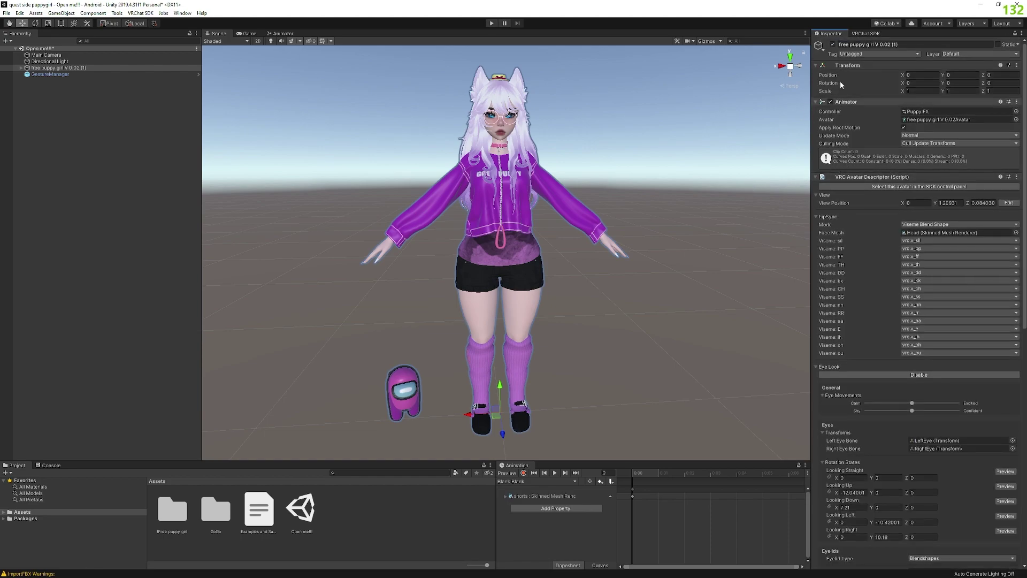
Step: Show the VRChat SDK Content Manager with uploaded avatars filtered by 'pupp'
{"action": "left_click", "coordinate": [867, 34]}
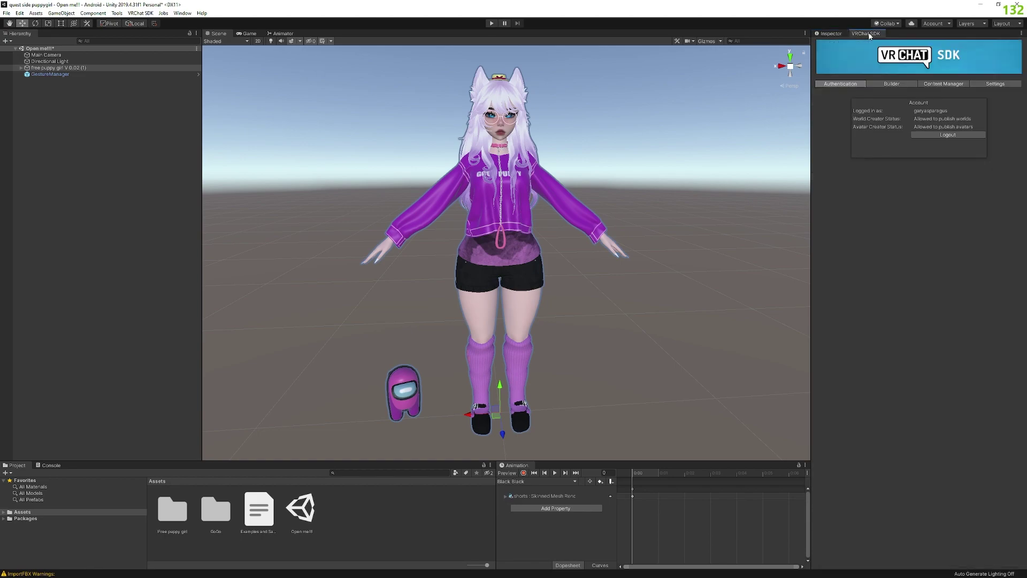
{"action": "left_click", "coordinate": [900, 86]}
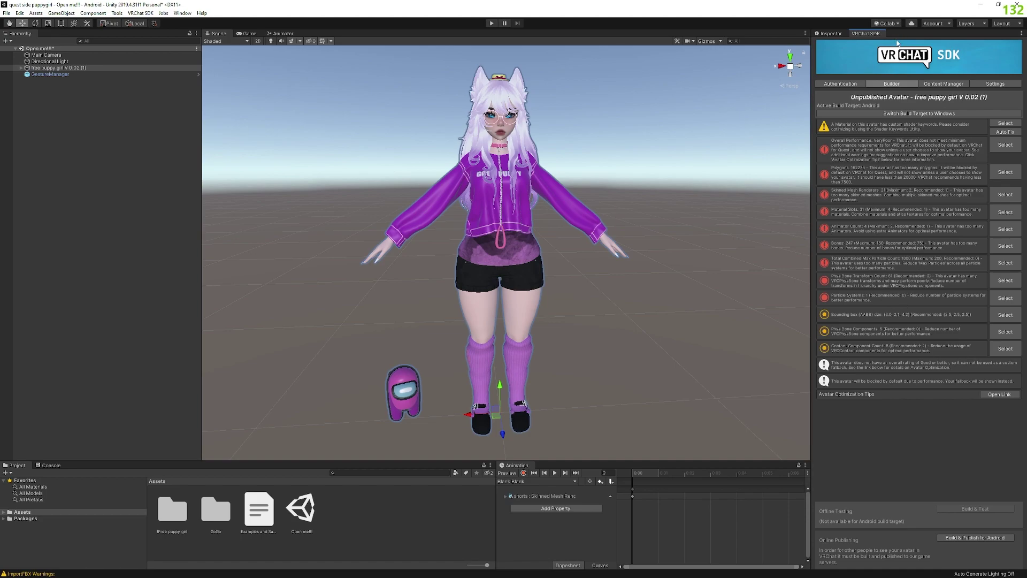
{"action": "left_click", "coordinate": [943, 84]}
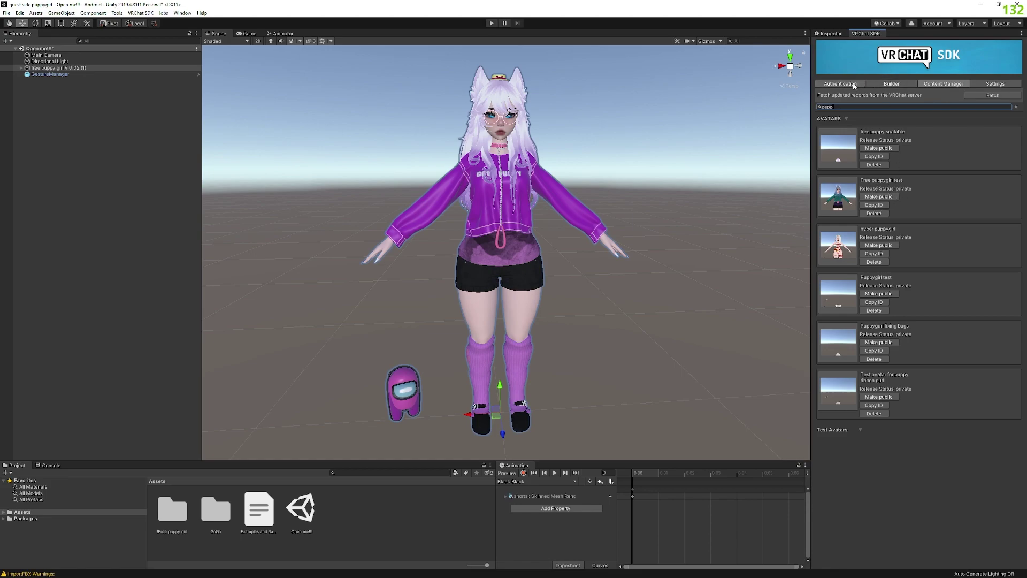
Step: On free puppy girl V 0.02 (1), move the Pipeline Manager above the VRC Avatar Descriptor
{"action": "left_click", "coordinate": [829, 33]}
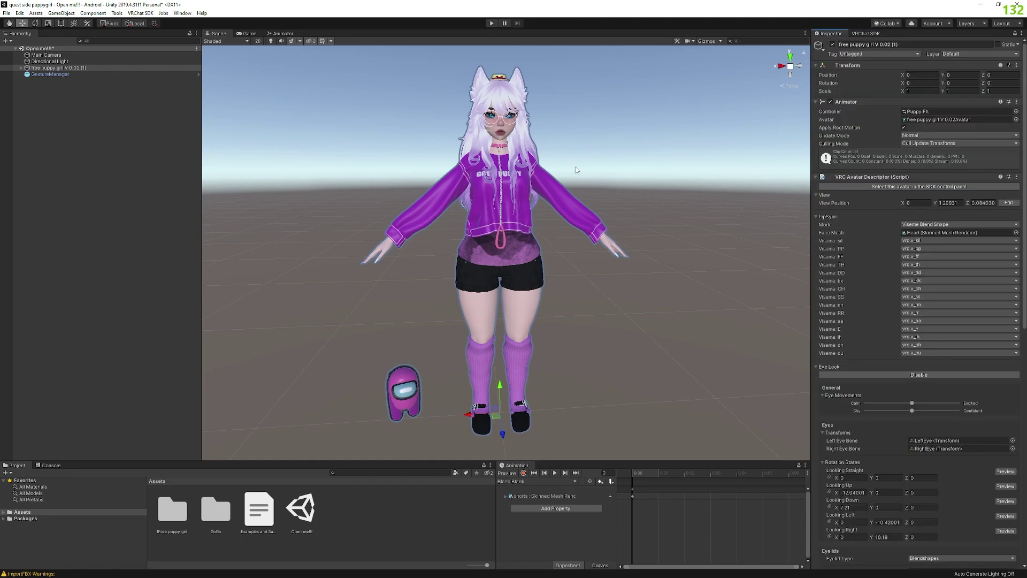
{"action": "left_click", "coordinate": [57, 68]}
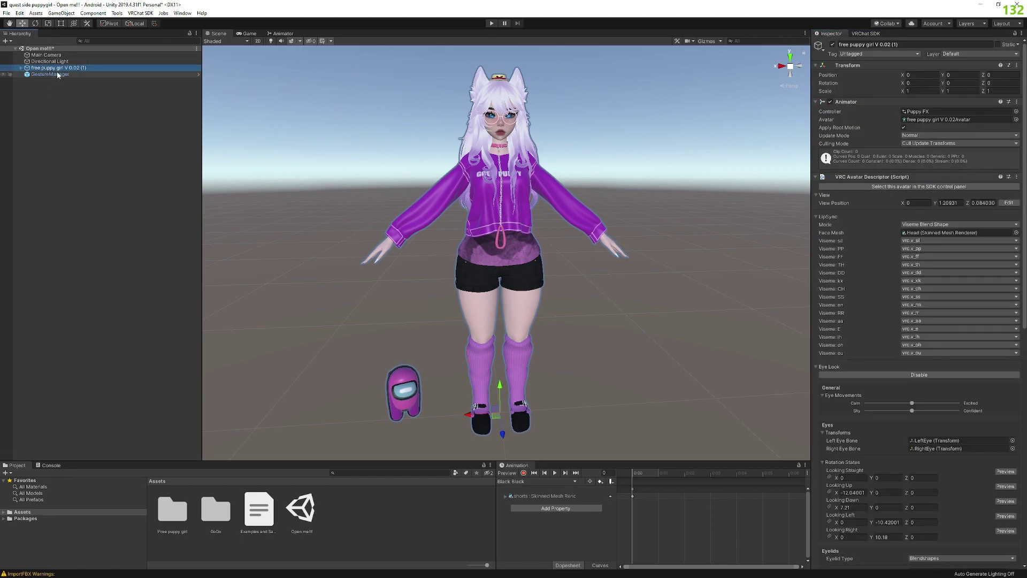
{"action": "scroll", "coordinate": [890, 378], "scroll_direction": "down", "scroll_amount": 10}
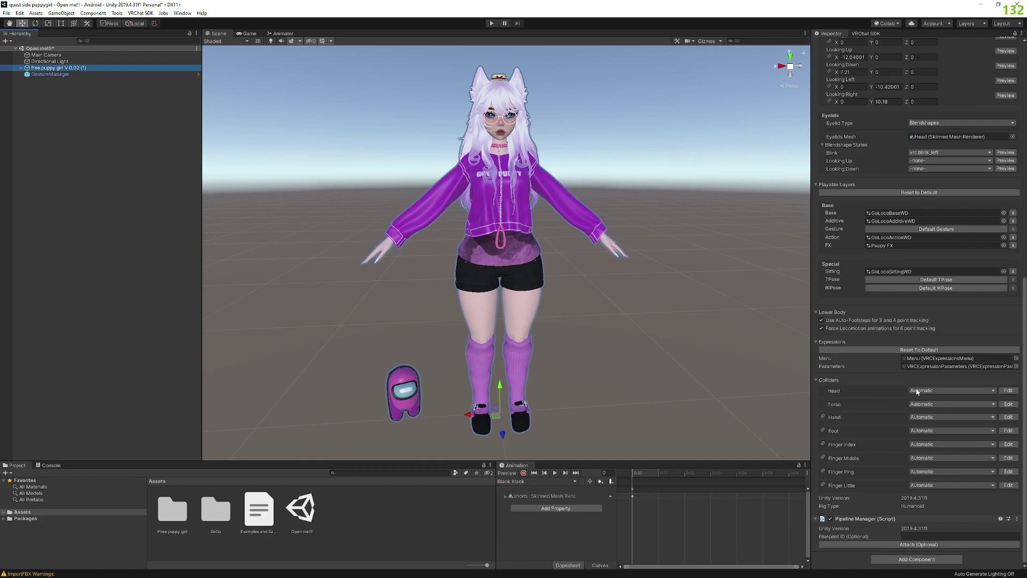
{"action": "left_click", "coordinate": [914, 519]}
{"action": "scroll", "coordinate": [904, 59], "scroll_direction": "up", "scroll_amount": 3}
{"action": "scroll", "coordinate": [869, 132], "scroll_direction": "up", "scroll_amount": 15}
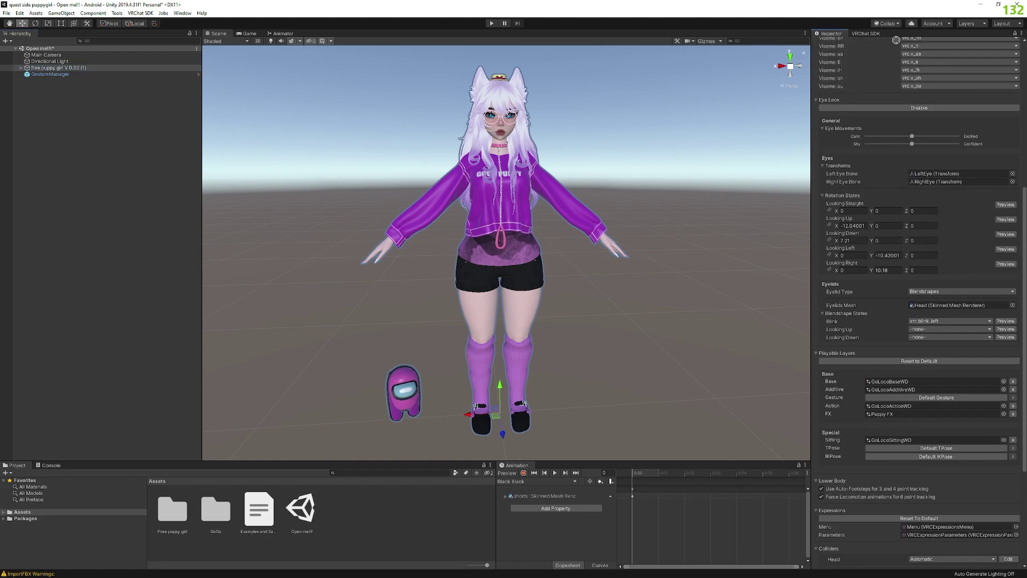
{"action": "scroll", "coordinate": [898, 264], "scroll_direction": "down", "scroll_amount": 20}
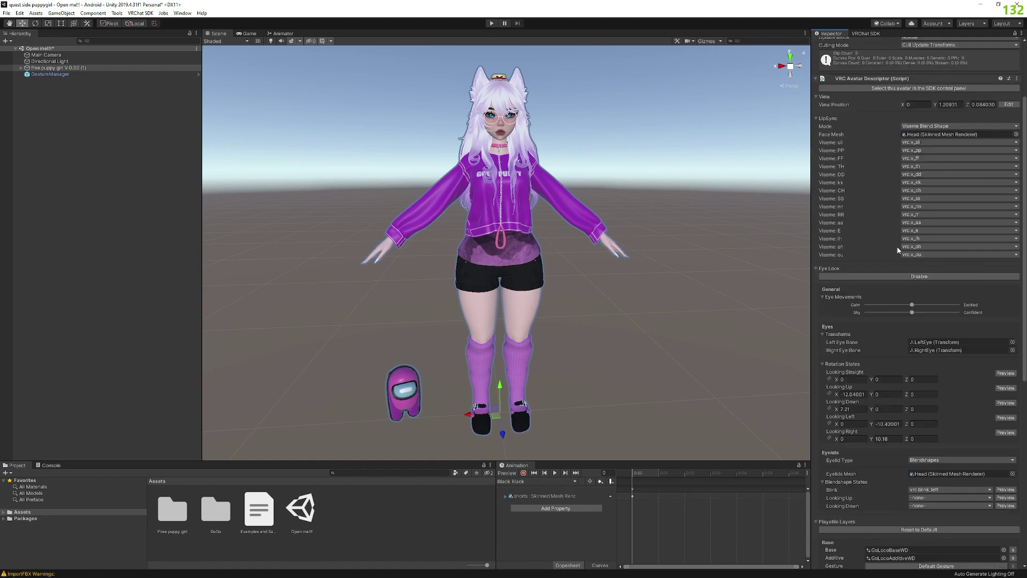
{"action": "left_click", "coordinate": [1017, 519]}
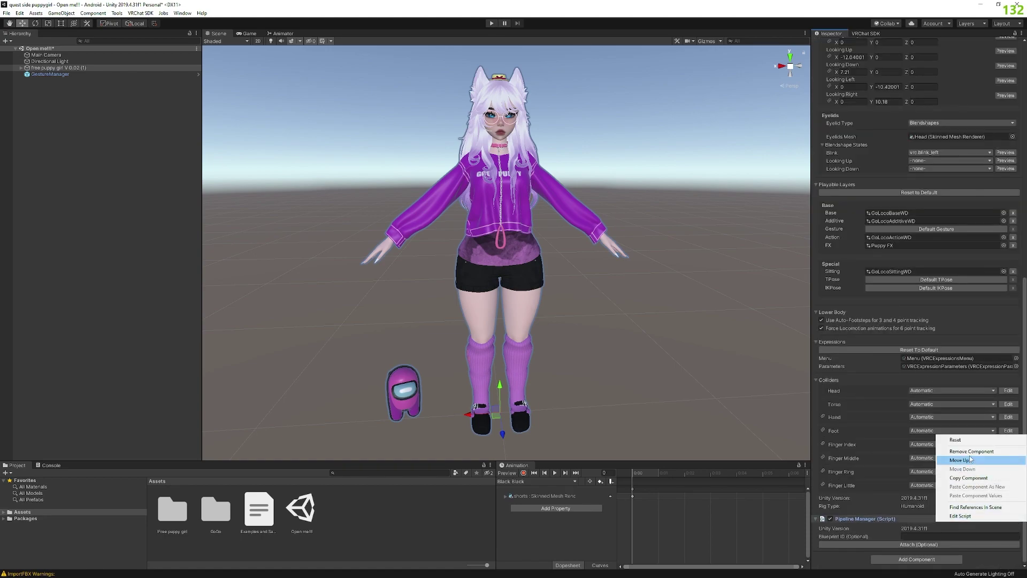
{"action": "scroll", "coordinate": [937, 425], "scroll_direction": "up", "scroll_amount": 10}
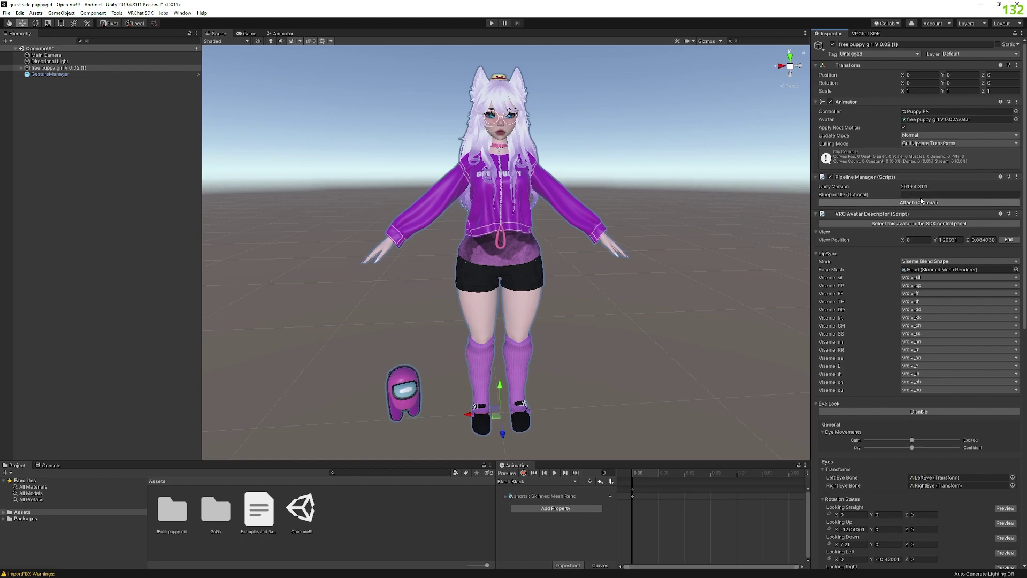
Step: Paste the copied blueprint ID into the Quest avatar's Pipeline Manager and attach it
{"action": "left_click", "coordinate": [942, 194]}
{"action": "type", "text": "avtr_c5c93f0f-db2e-4d49-9f9c-adcd315ab2af"}
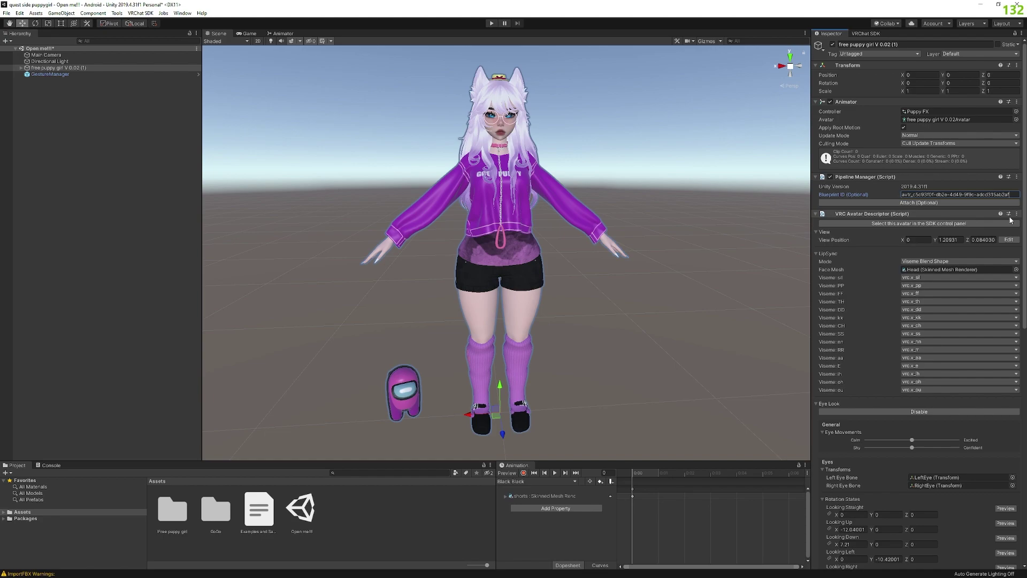
{"action": "left_click", "coordinate": [919, 203]}
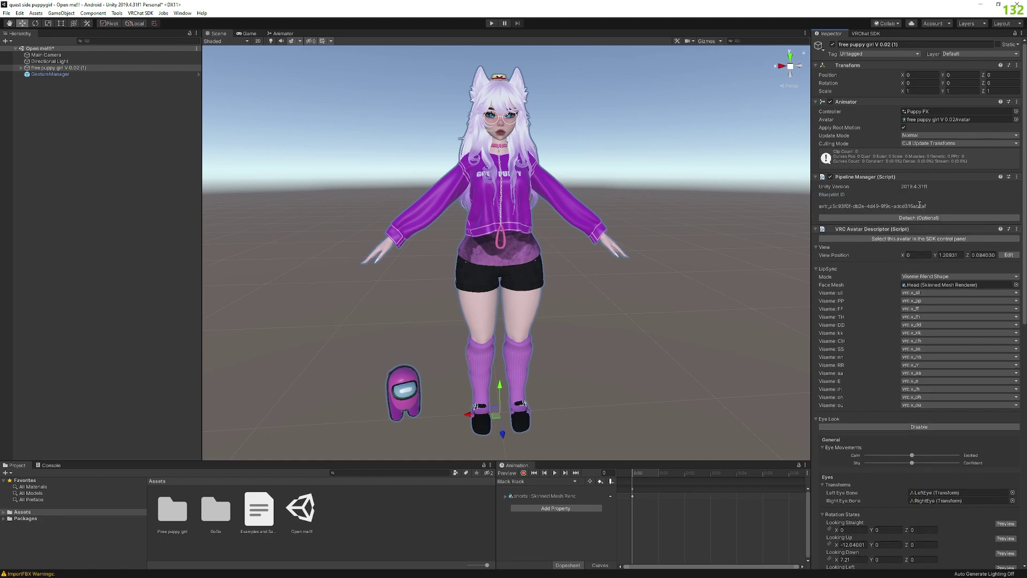
{"action": "left_click", "coordinate": [866, 33]}
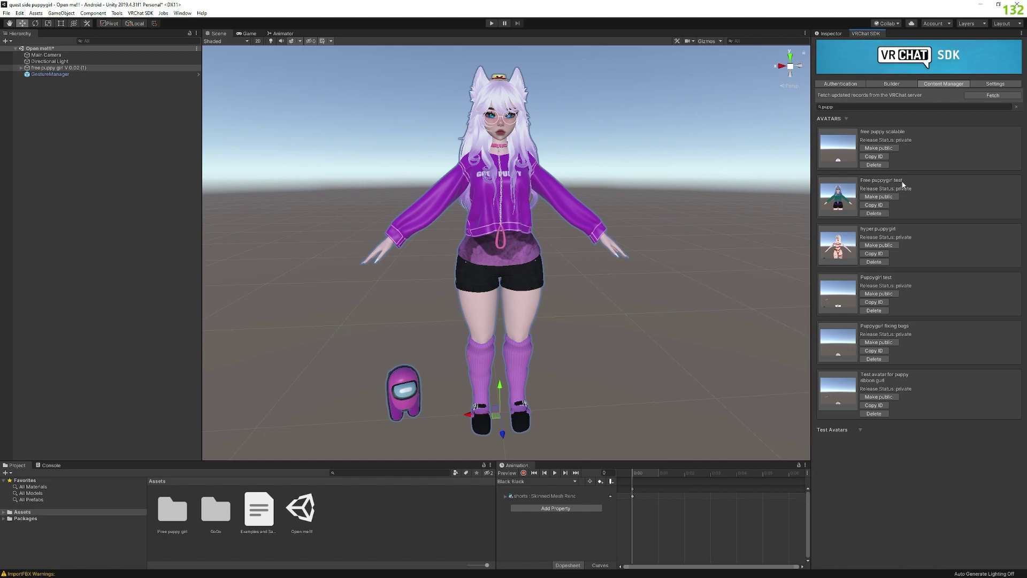
Step: Build and publish the avatar for Android from the VRChat SDK Builder
{"action": "left_click", "coordinate": [891, 84]}
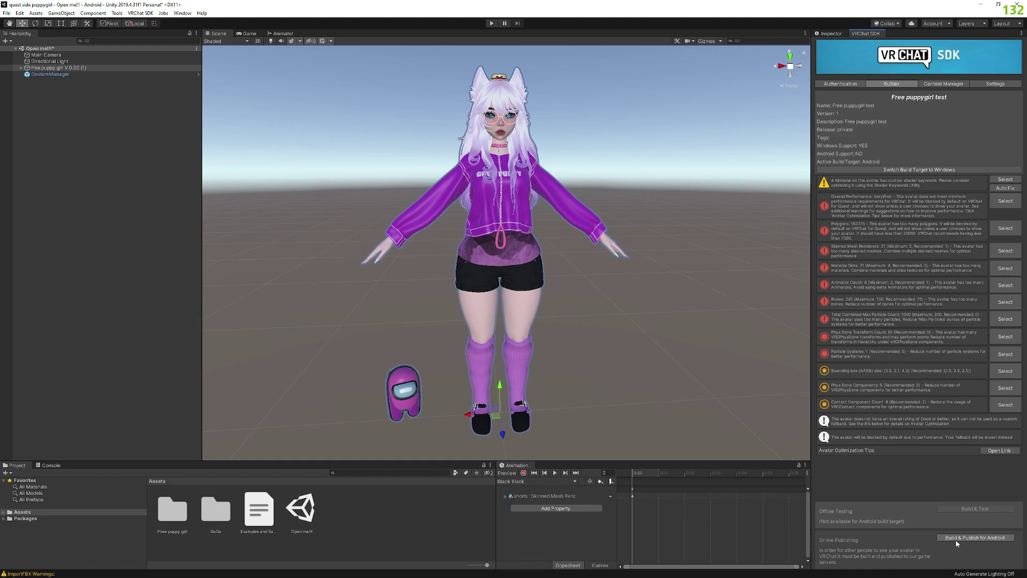
{"action": "left_click", "coordinate": [984, 538]}
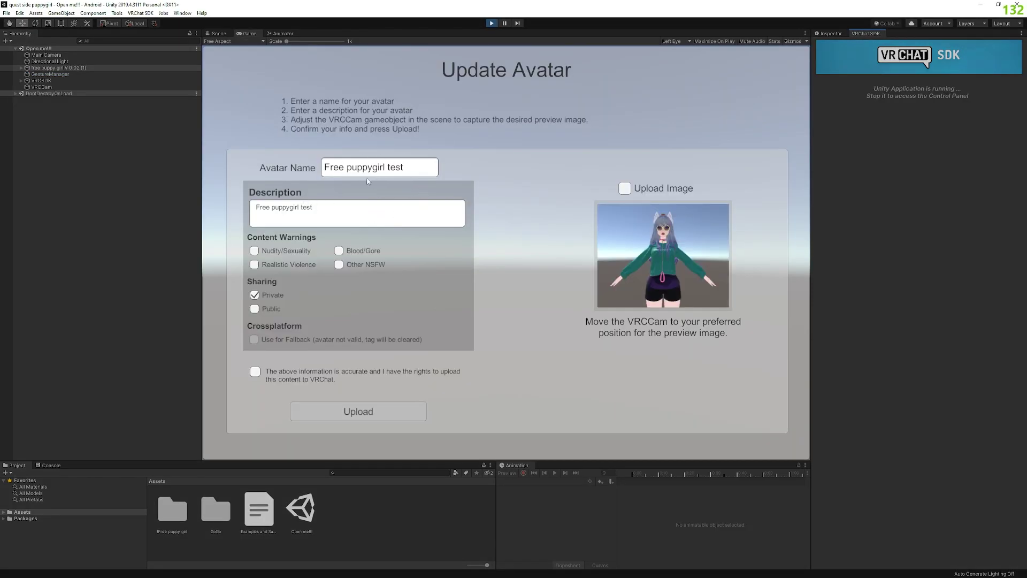
Step: Select the avatar name 'Free puppygirl test' and tick the rights confirmation checkbox
{"action": "left_click", "coordinate": [393, 170]}
{"action": "left_click", "coordinate": [403, 169]}
{"action": "left_click_drag", "start_coordinate": [403, 168], "coordinate": [208, 313]}
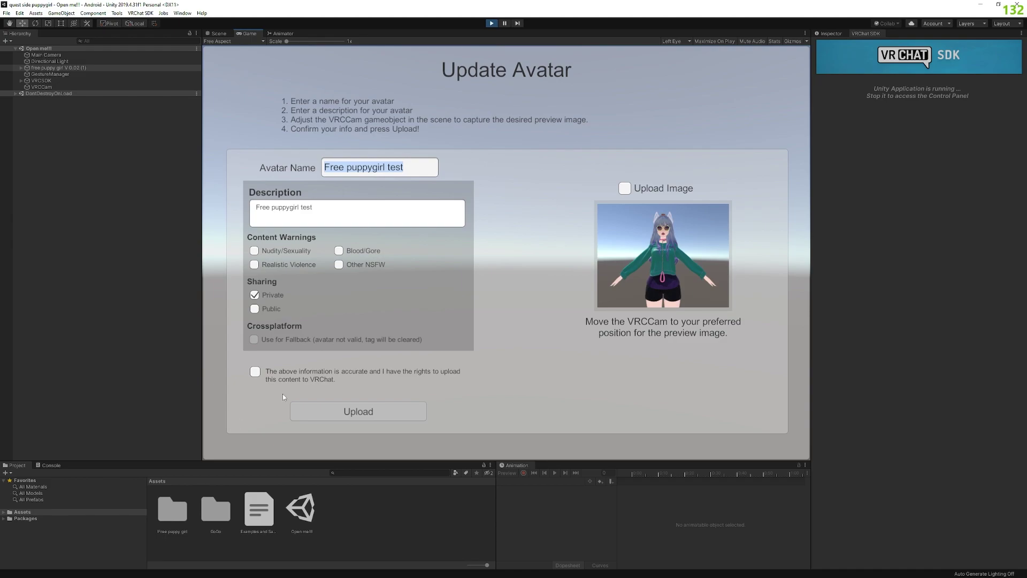
{"action": "left_click", "coordinate": [255, 372]}
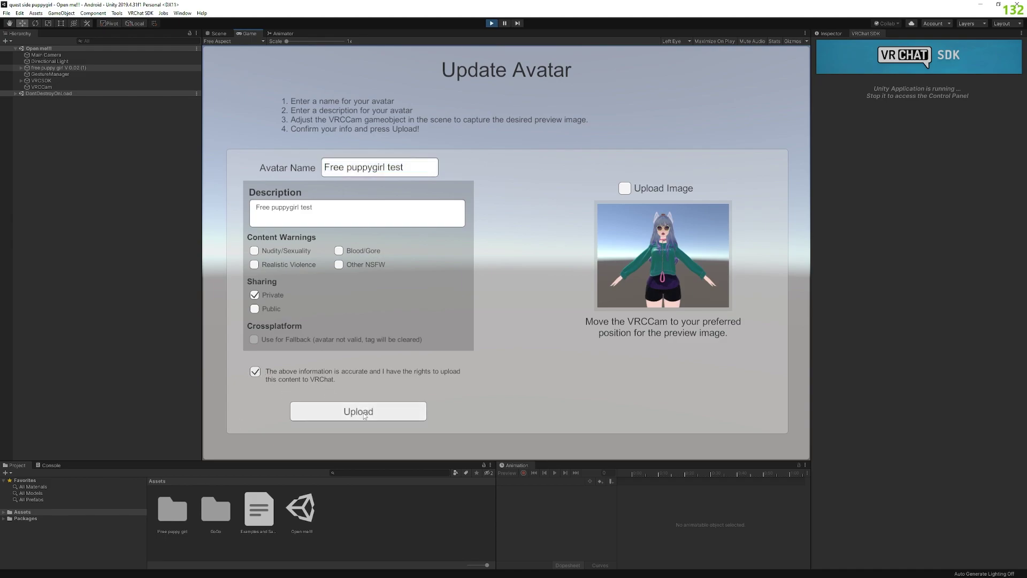
Step: Switch between the Scene and Game views, then stop play mode to cancel the upload
{"action": "left_click", "coordinate": [218, 33]}
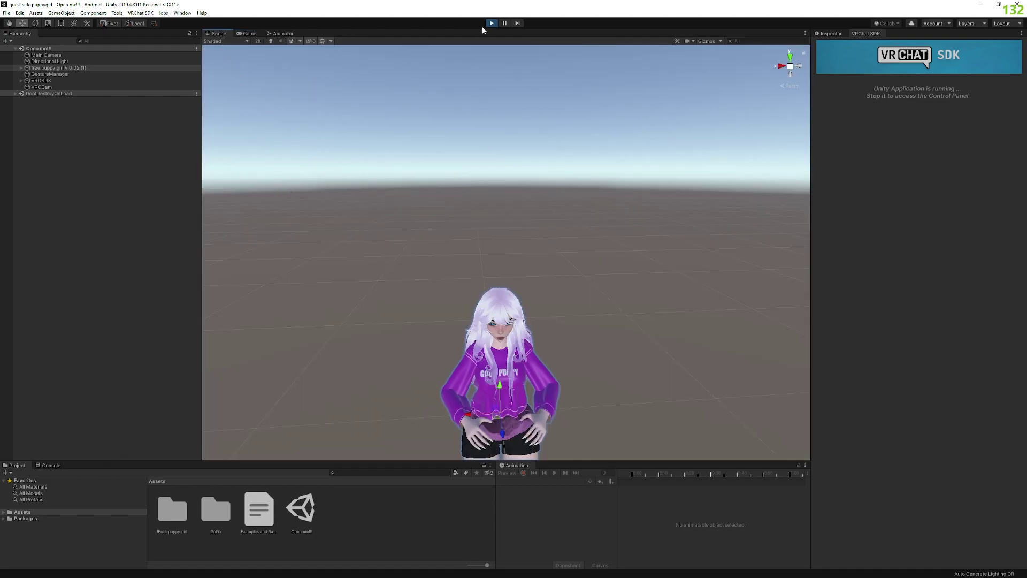
{"action": "left_click", "coordinate": [247, 34]}
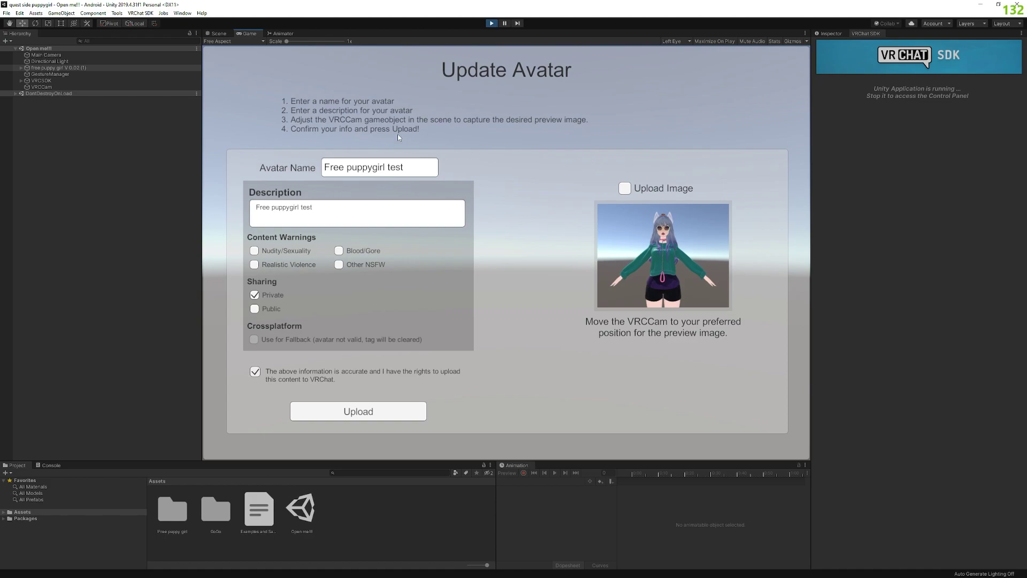
{"action": "left_click", "coordinate": [219, 34]}
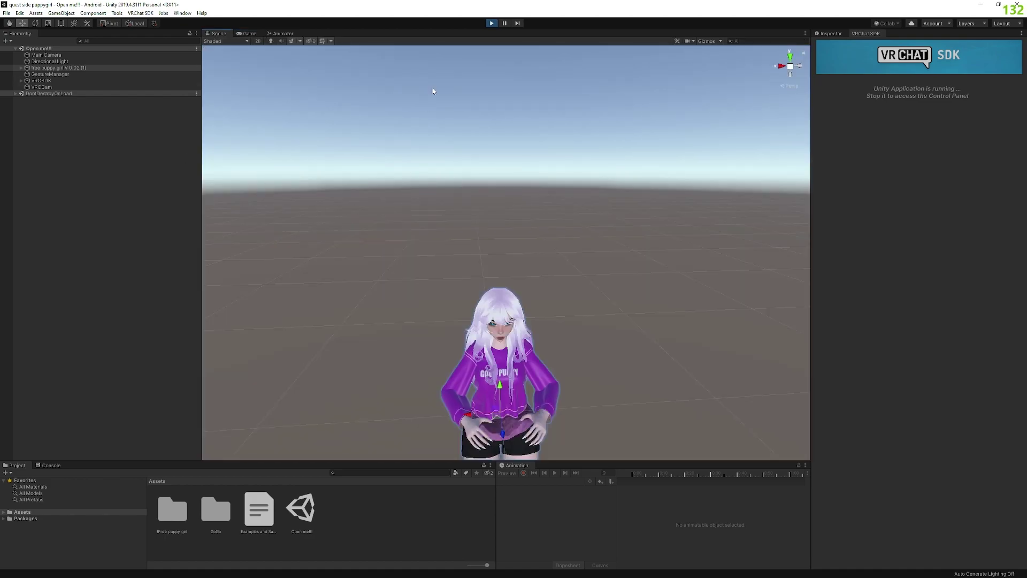
{"action": "left_click", "coordinate": [491, 24]}
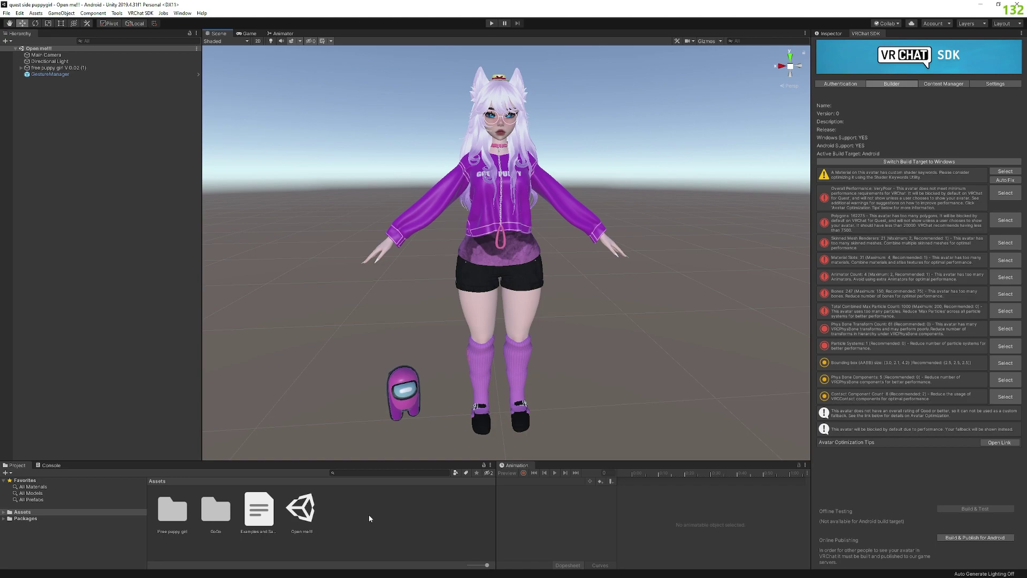
Step: Expand avatar > Armature > Hips and show Ass_Root's VRC Phys Bone component in the Inspector
{"action": "left_click", "coordinate": [35, 68]}
{"action": "left_click", "coordinate": [21, 68]}
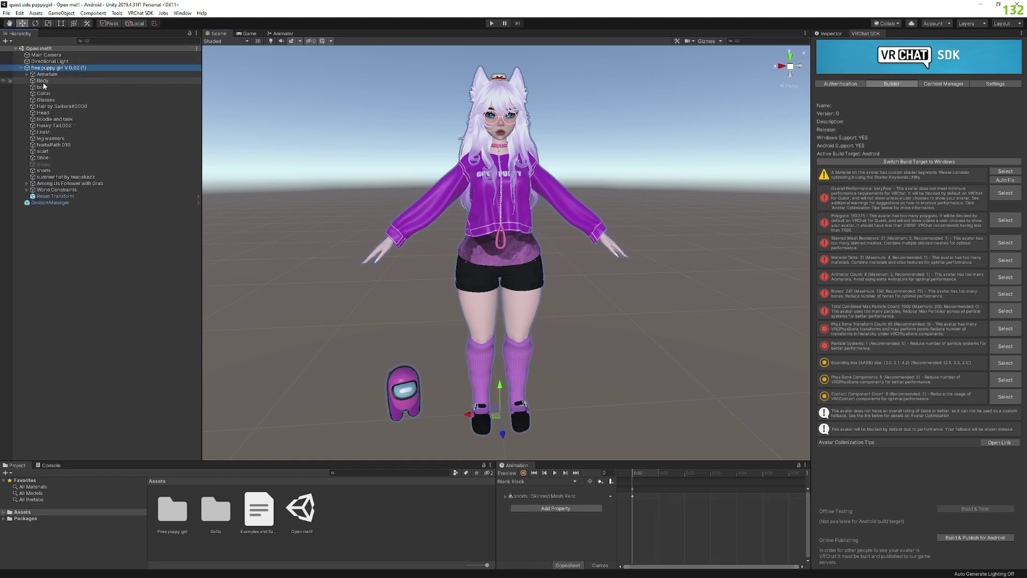
{"action": "left_click", "coordinate": [37, 74]}
{"action": "left_click", "coordinate": [28, 75]}
{"action": "left_click", "coordinate": [47, 80]}
{"action": "left_click", "coordinate": [33, 80]}
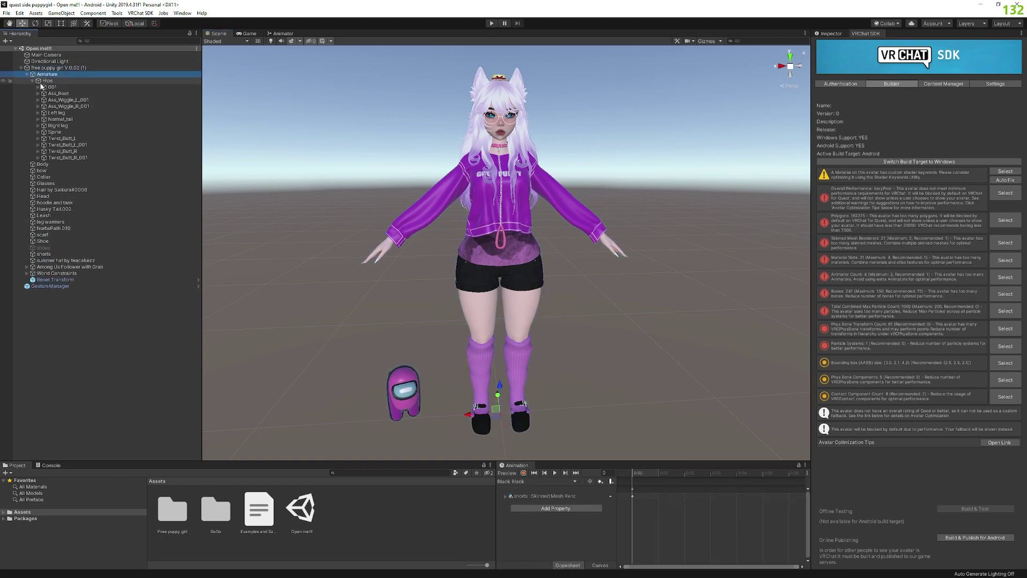
{"action": "left_click", "coordinate": [59, 93]}
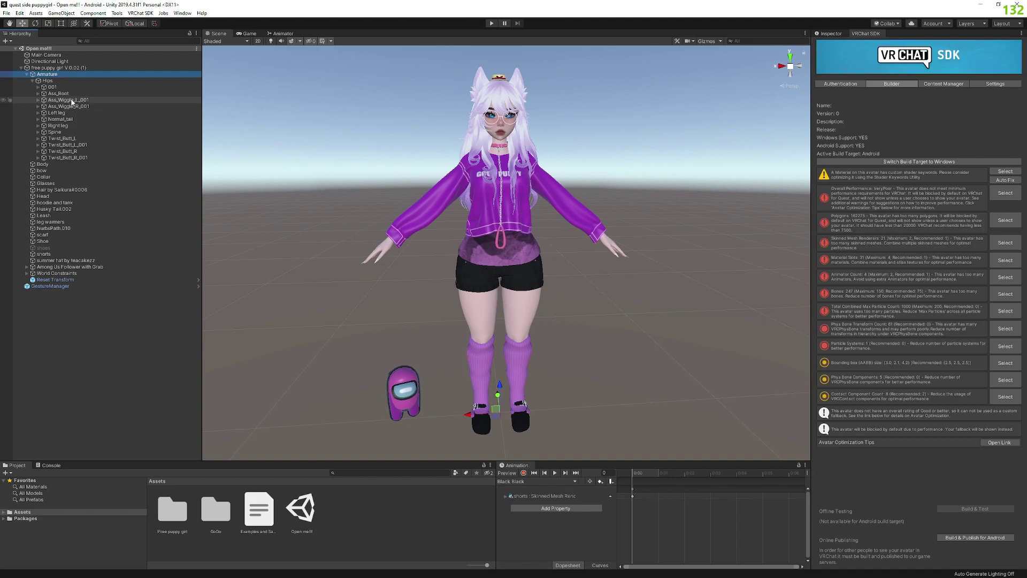
{"action": "left_click", "coordinate": [829, 33]}
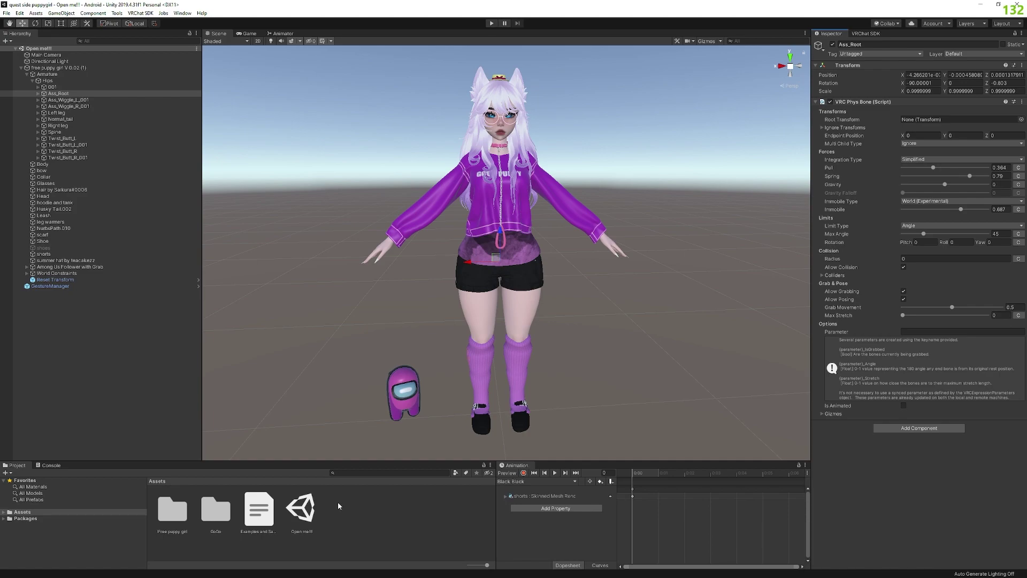
{"action": "double_click", "coordinate": [172, 511]}
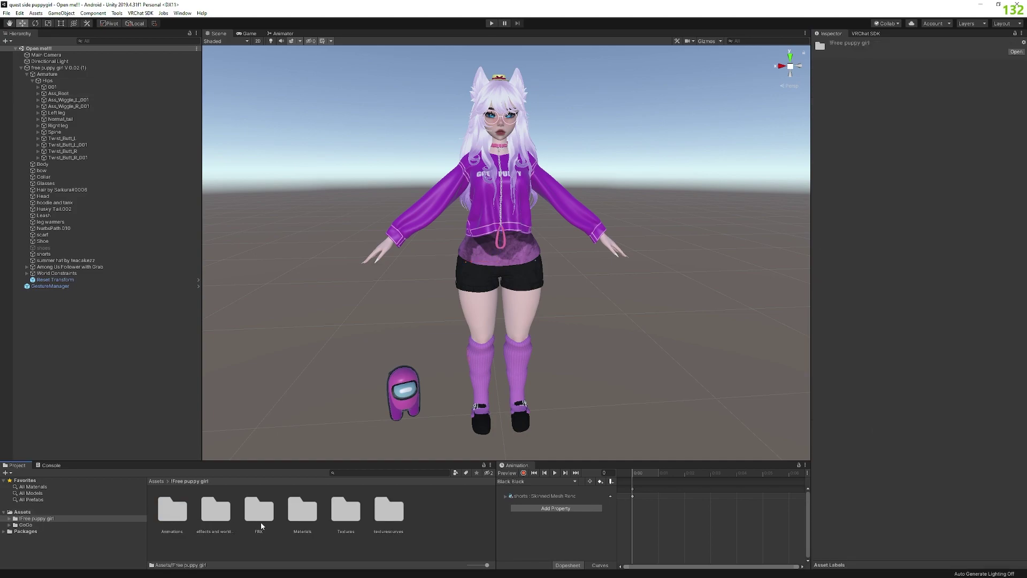
{"action": "left_click", "coordinate": [155, 480]}
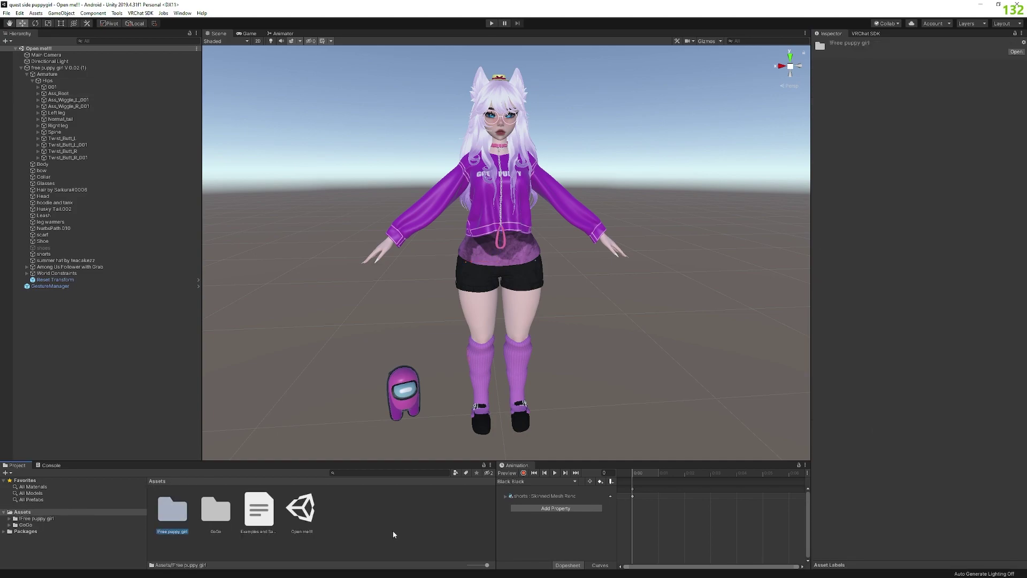
{"action": "left_click", "coordinate": [321, 507]}
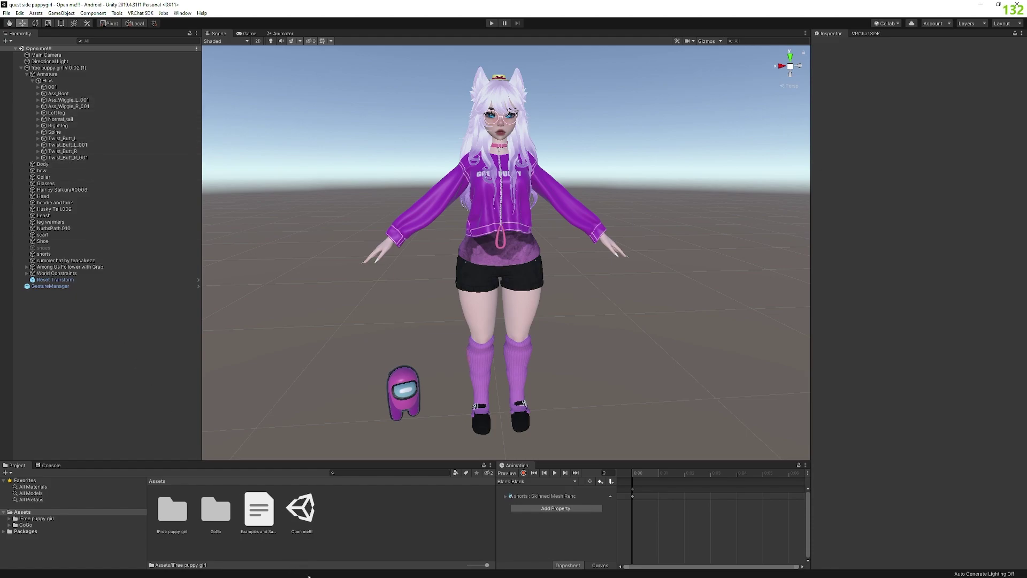
{"action": "left_click", "coordinate": [71, 106]}
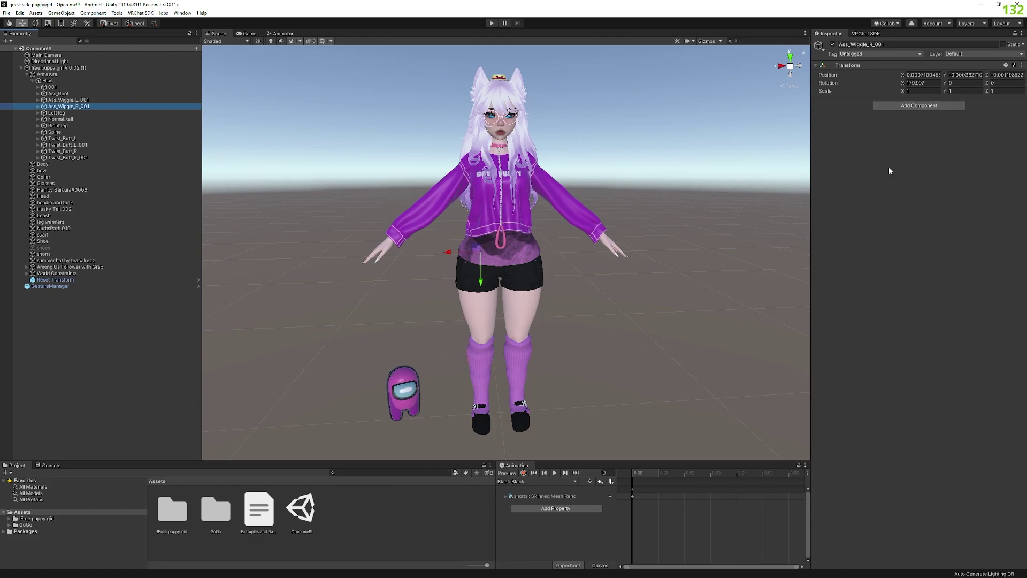
{"action": "left_click", "coordinate": [387, 523]}
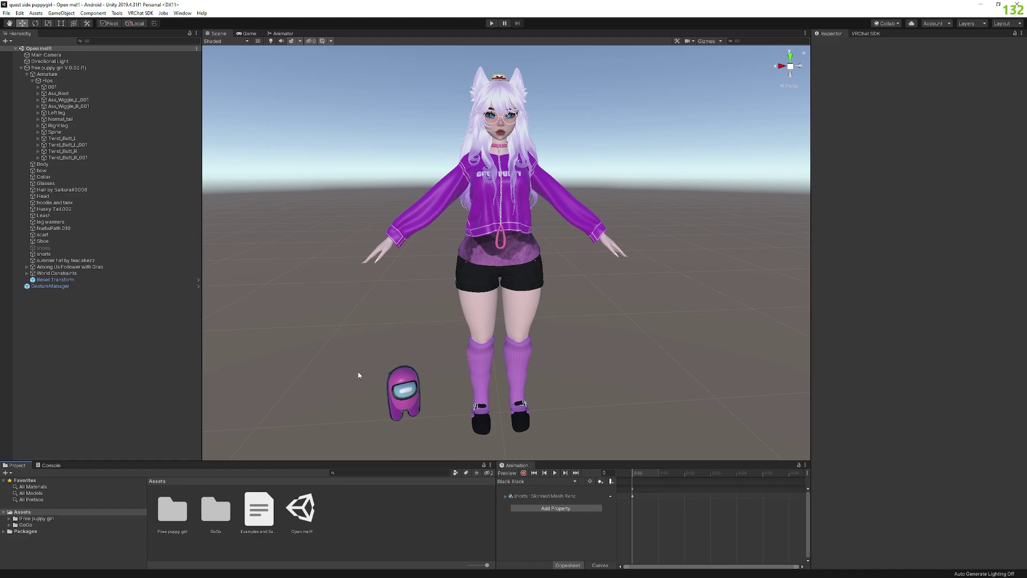
Step: Choose Reload SDK from the VRChat SDK menu
{"action": "left_click", "coordinate": [137, 13]}
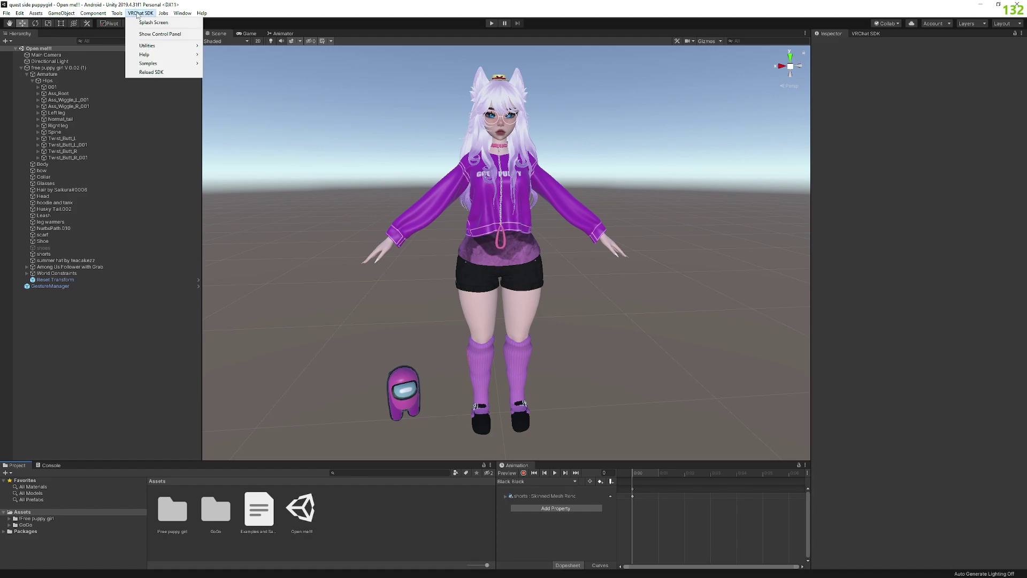
{"action": "left_click", "coordinate": [158, 74]}
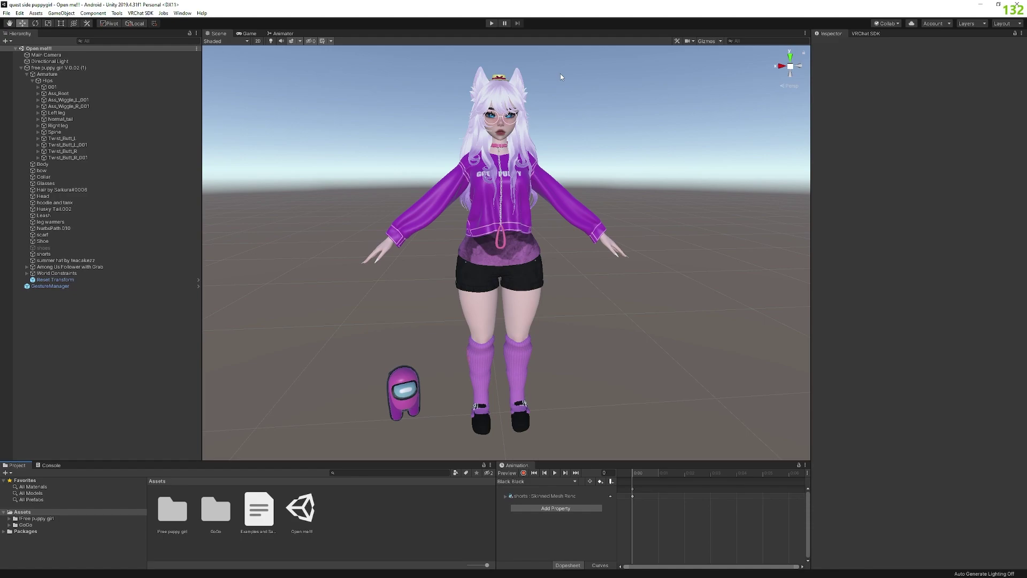
Step: Browse into the VRChat SDK - Avatars SDK3A editor folder and select SDK3AImportFix
{"action": "double_click", "coordinate": [230, 508]}
{"action": "double_click", "coordinate": [172, 508]}
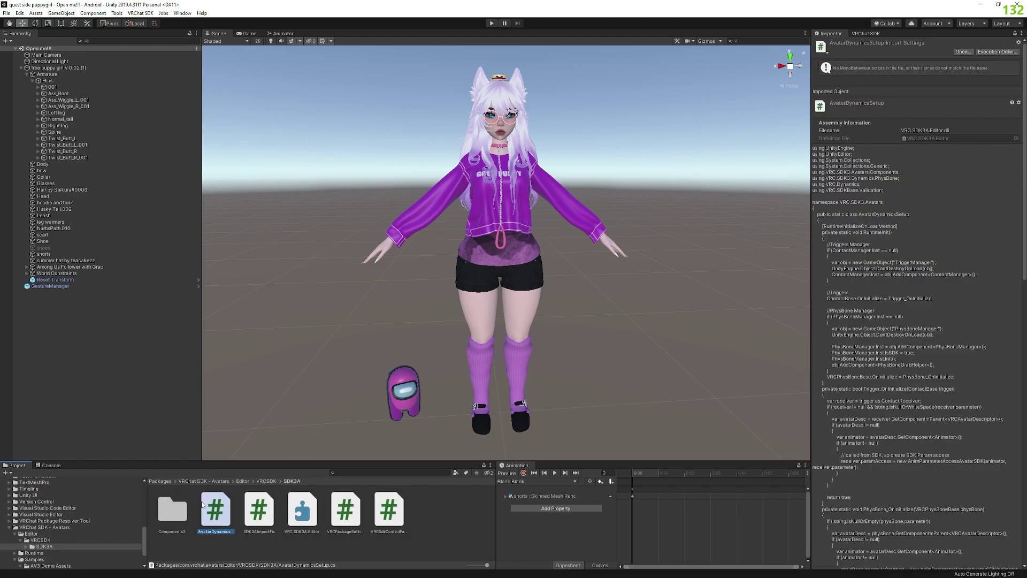
{"action": "left_click", "coordinate": [256, 516]}
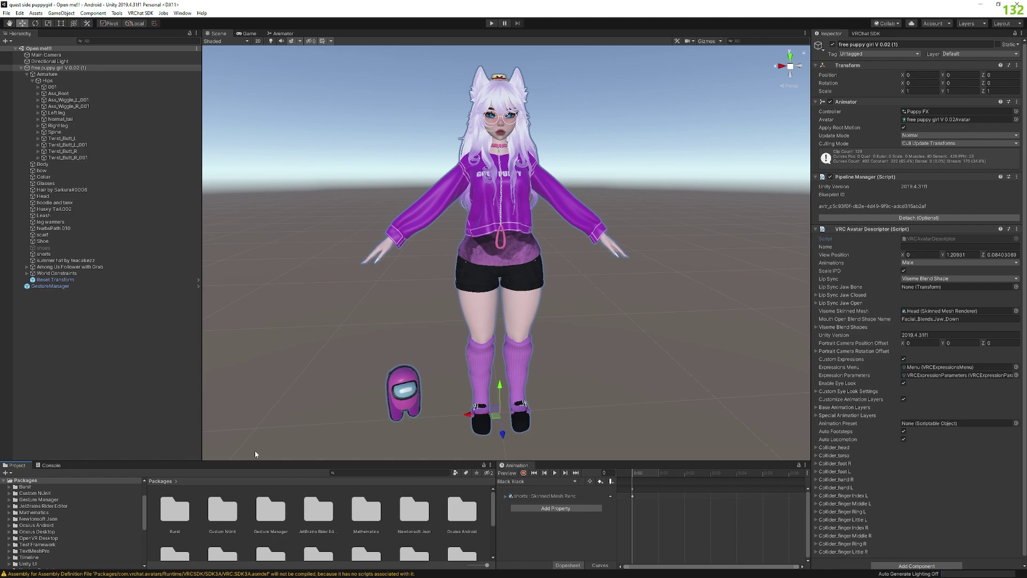
Step: Inspect the second FBX model's Rig settings in !Free puppy girl/FBX, then view the SDK builder
{"action": "scroll", "coordinate": [69, 513], "scroll_direction": "up", "scroll_amount": 2}
{"action": "left_click", "coordinate": [17, 512]}
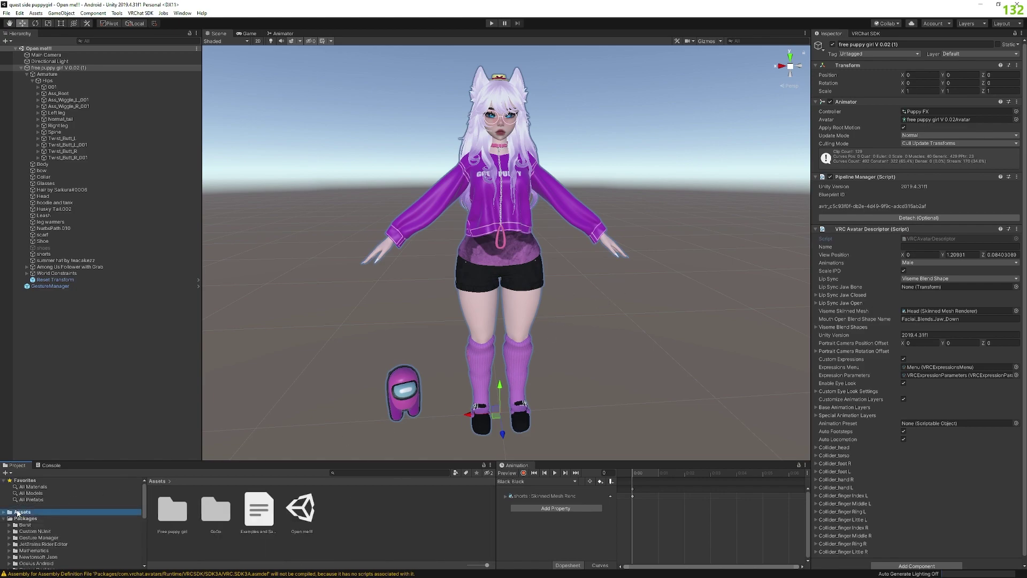
{"action": "double_click", "coordinate": [179, 518]}
{"action": "double_click", "coordinate": [267, 515]}
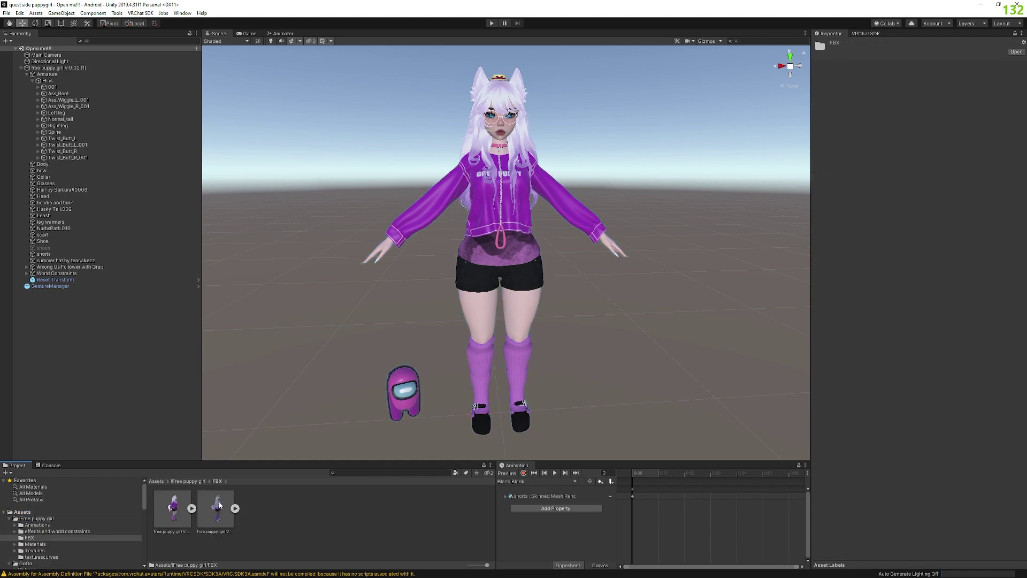
{"action": "left_click", "coordinate": [218, 507]}
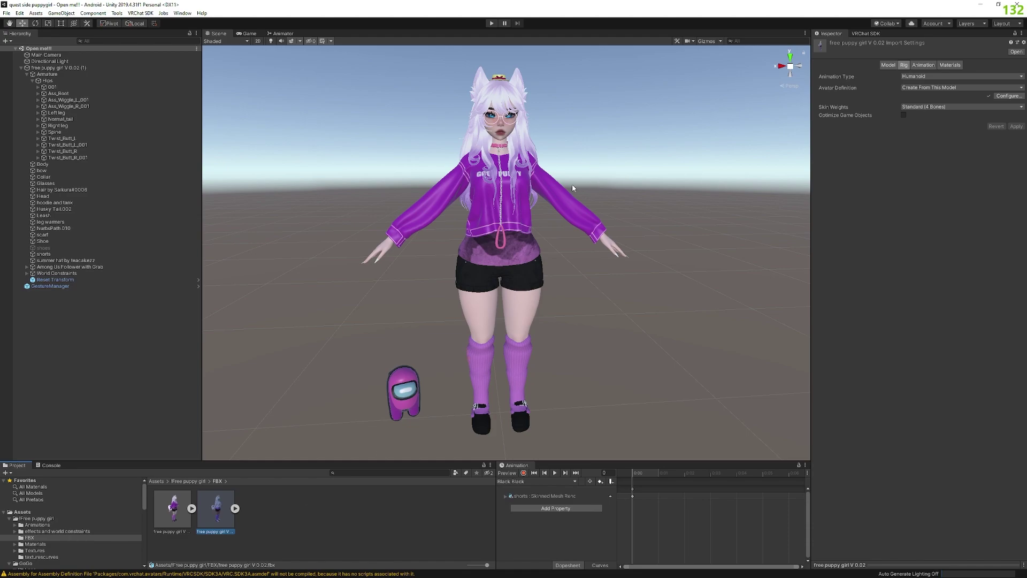
{"action": "left_click", "coordinate": [871, 34]}
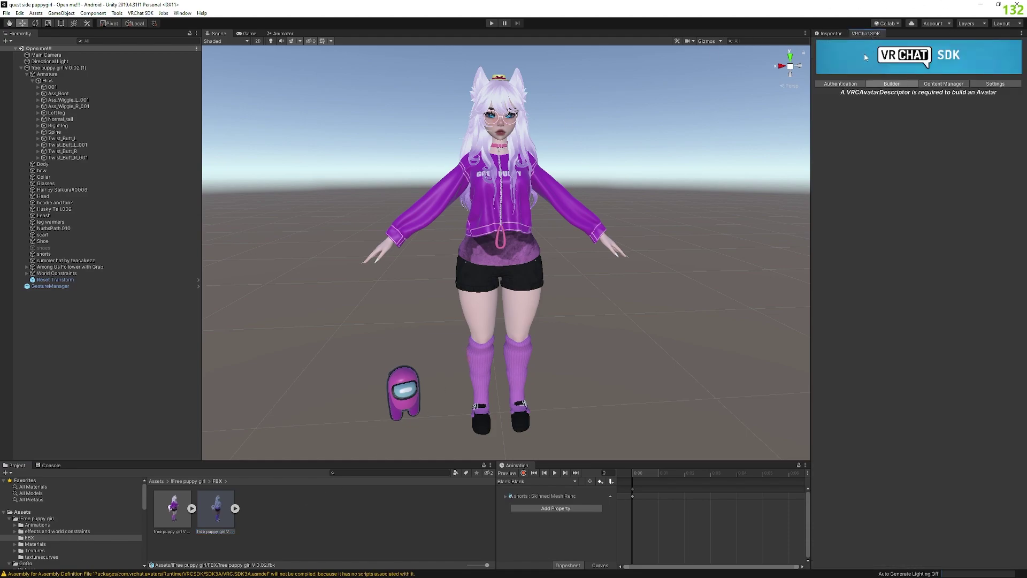